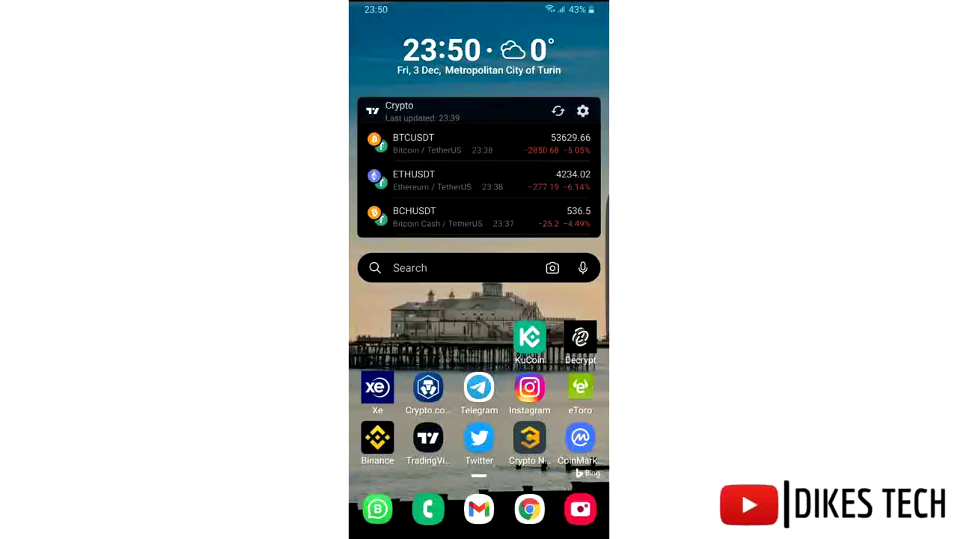
# Copy the PinkSale presale link from Telegram's pinned Ajeverse buying guide
pyautogui.click(480, 387)
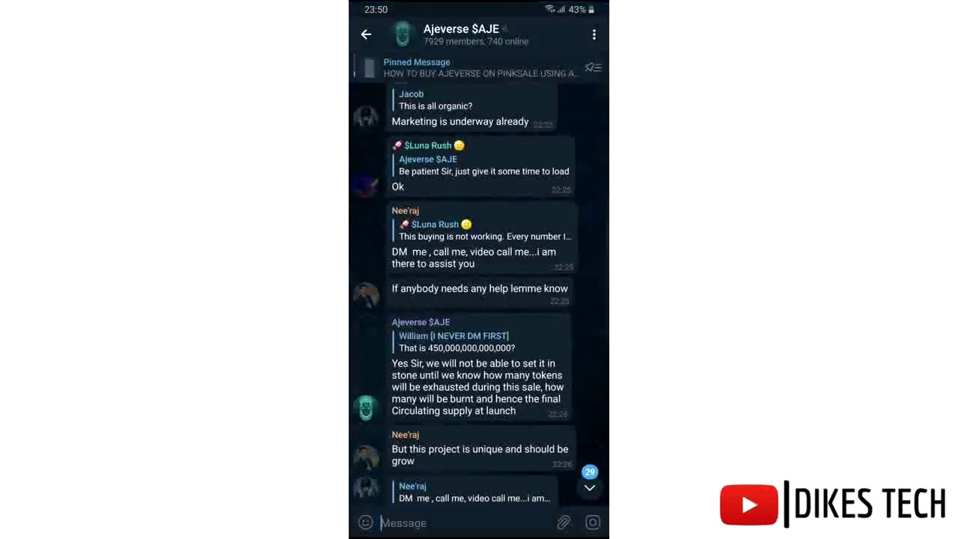
pyautogui.click(479, 67)
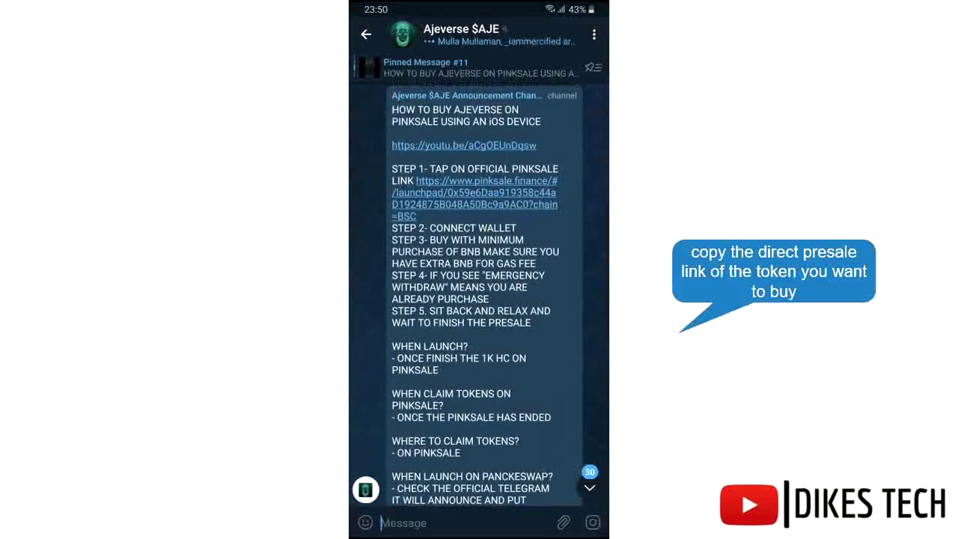
pyautogui.click(487, 192)
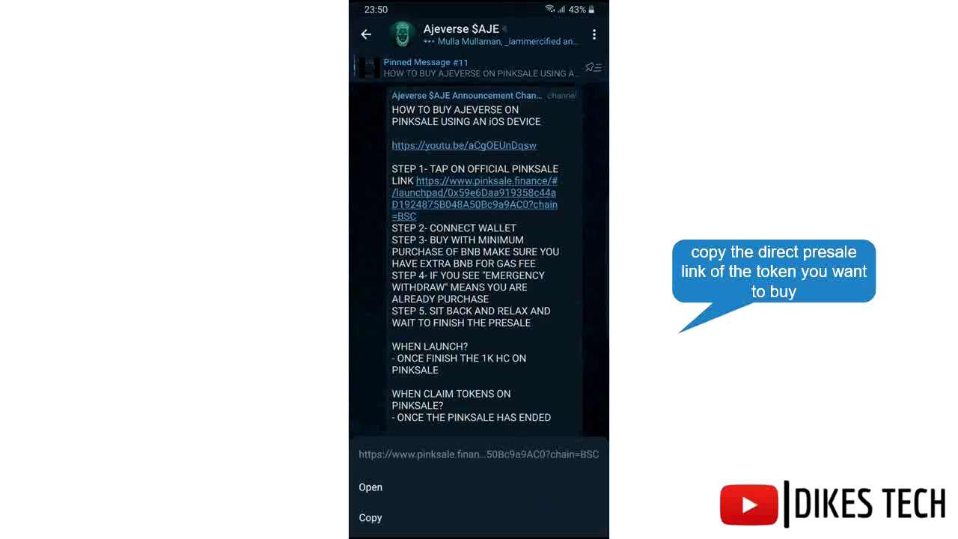
pyautogui.click(371, 517)
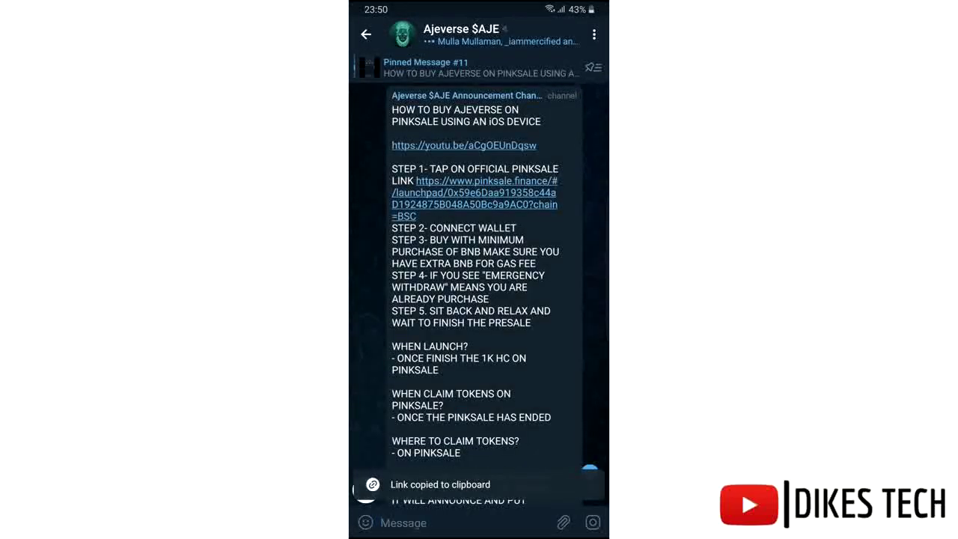
# Switch from Telegram to Trust Wallet through the recent apps overview
pyautogui.press('super')
pyautogui.hotkey('alt', 'Tab')
pyautogui.click(381, 493)
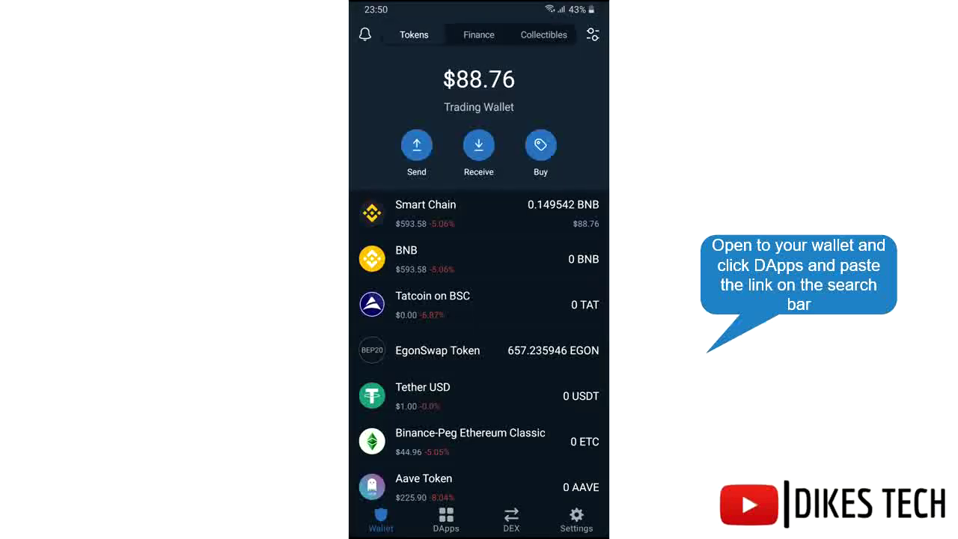
# Paste the copied PinkSale link into the DApp browser and load the AJEVERSE presale page
pyautogui.click(446, 520)
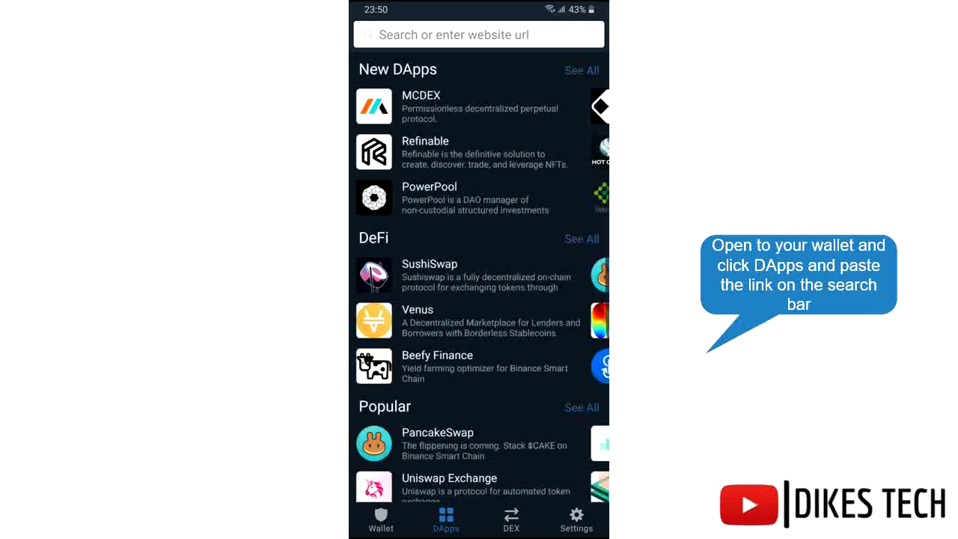
pyautogui.click(479, 34)
pyautogui.click(380, 34)
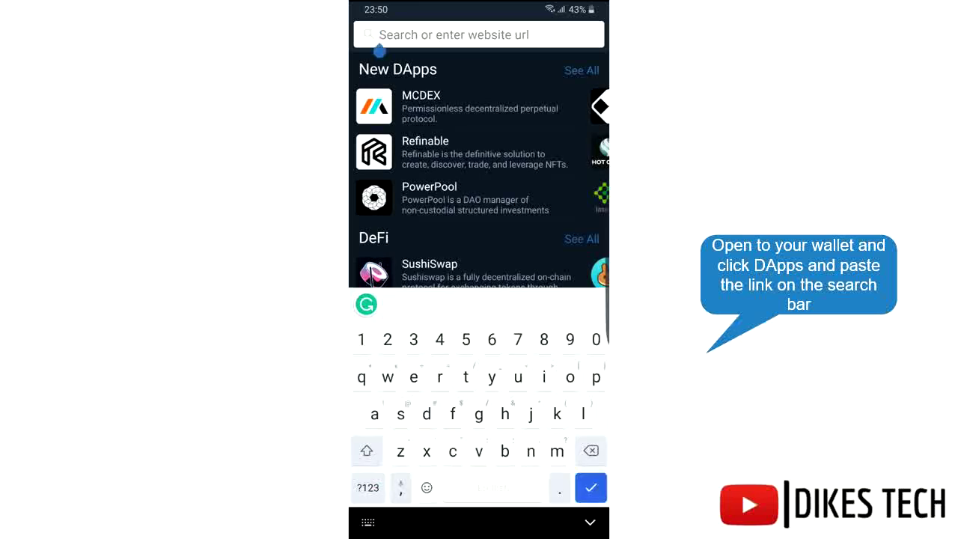
pyautogui.click(382, 79)
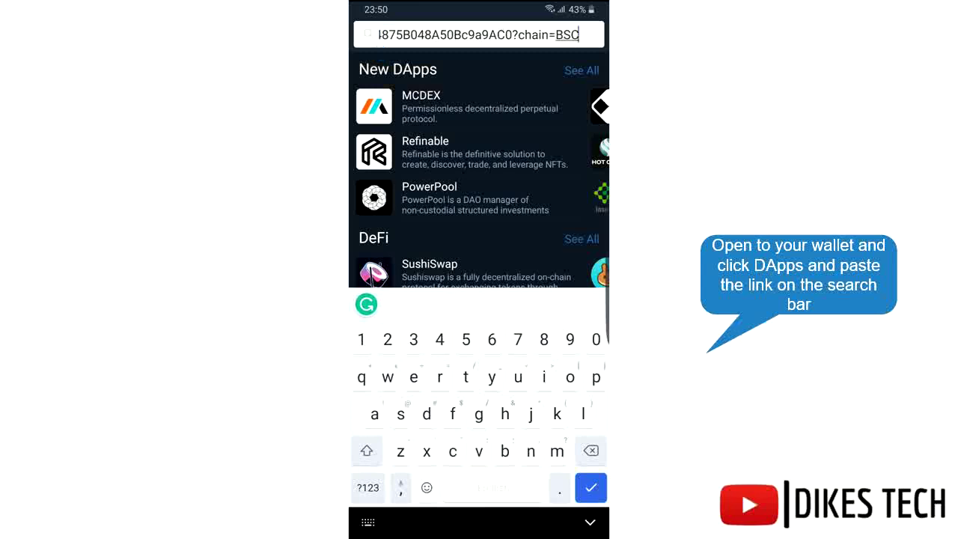
pyautogui.press('Return')
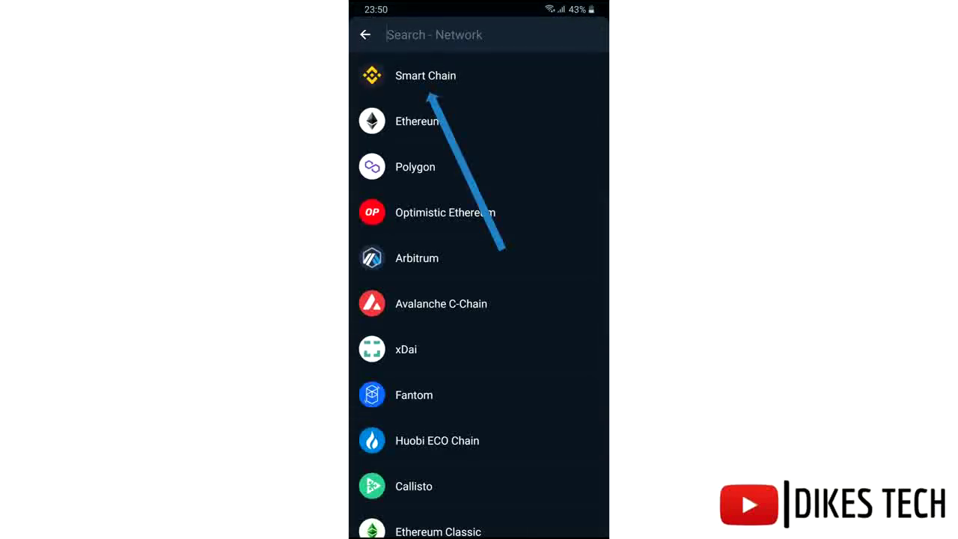
# Select Smart Chain as the network and scroll down through the AJEVERSE presale page
pyautogui.click(425, 75)
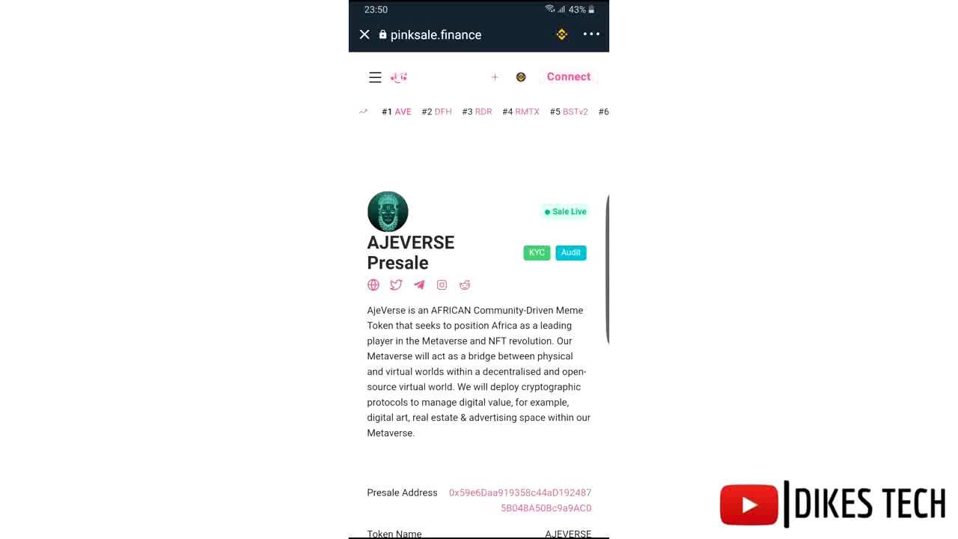
pyautogui.scroll(-5, 479, 299)
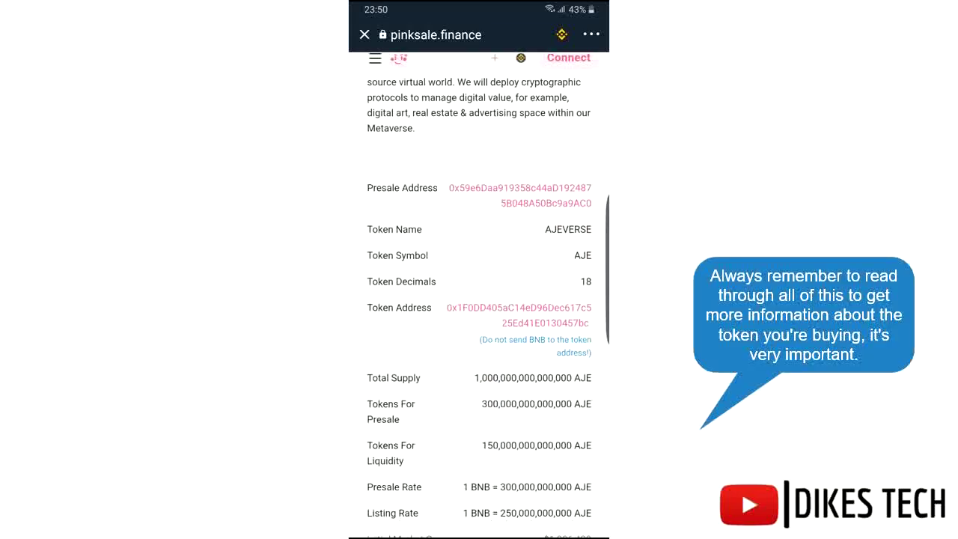
pyautogui.scroll(-3, 479, 299)
pyautogui.scroll(-3, 479, 300)
pyautogui.scroll(-3, 479, 299)
pyautogui.scroll(-2, 479, 300)
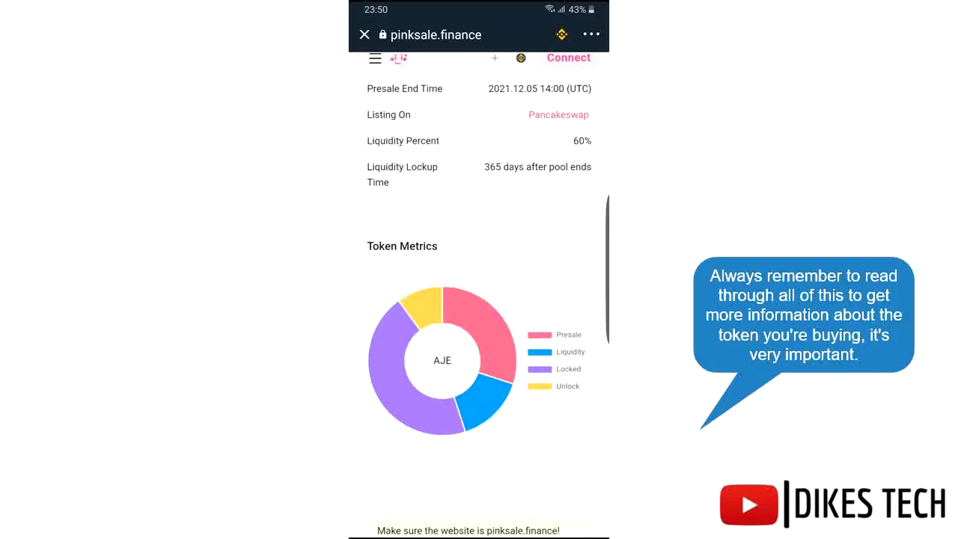
pyautogui.scroll(-3, 479, 299)
pyautogui.scroll(-2, 480, 300)
pyautogui.scroll(-2, 480, 300)
pyautogui.scroll(-2, 479, 299)
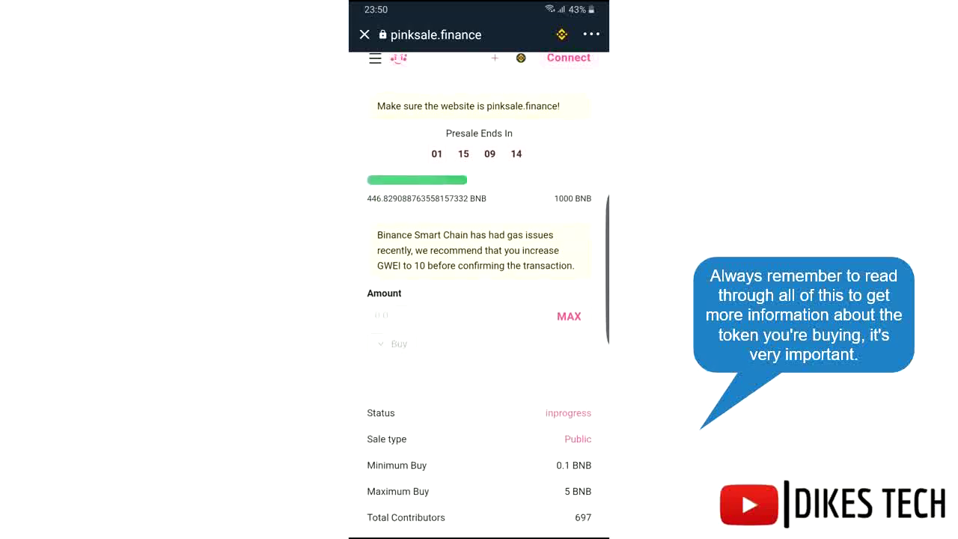
pyautogui.scroll(-3, 479, 300)
pyautogui.scroll(-1, 479, 300)
# Scroll back through the presale rates, caps, supply and liquidity lockup details
pyautogui.scroll(1, 479, 300)
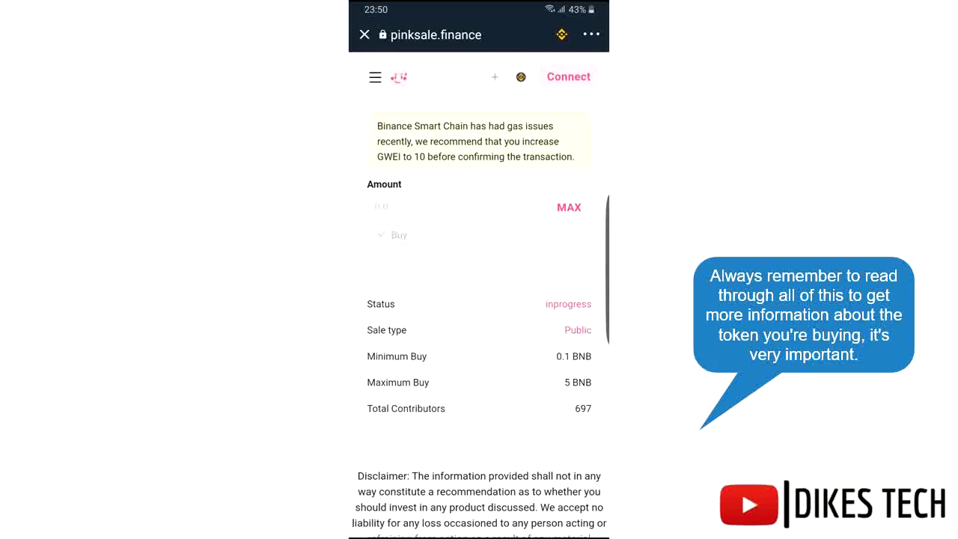
pyautogui.scroll(1, 479, 299)
pyautogui.scroll(2, 479, 300)
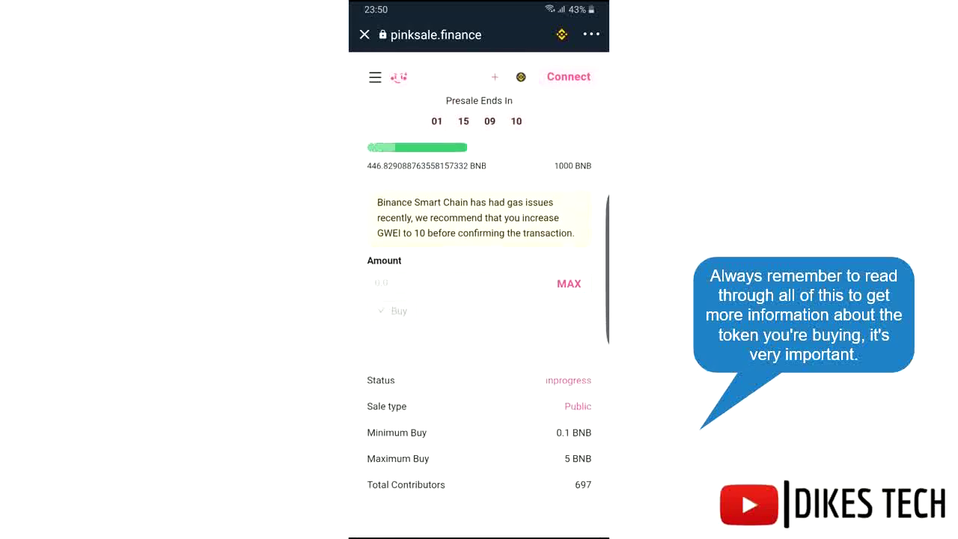
pyautogui.scroll(2, 480, 299)
pyautogui.scroll(1, 479, 300)
pyautogui.scroll(1, 479, 299)
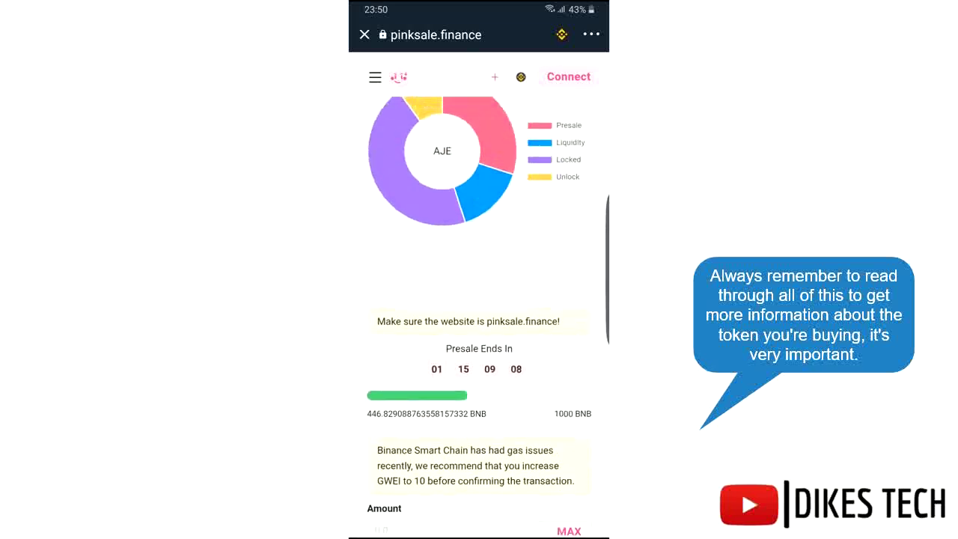
pyautogui.scroll(1, 479, 299)
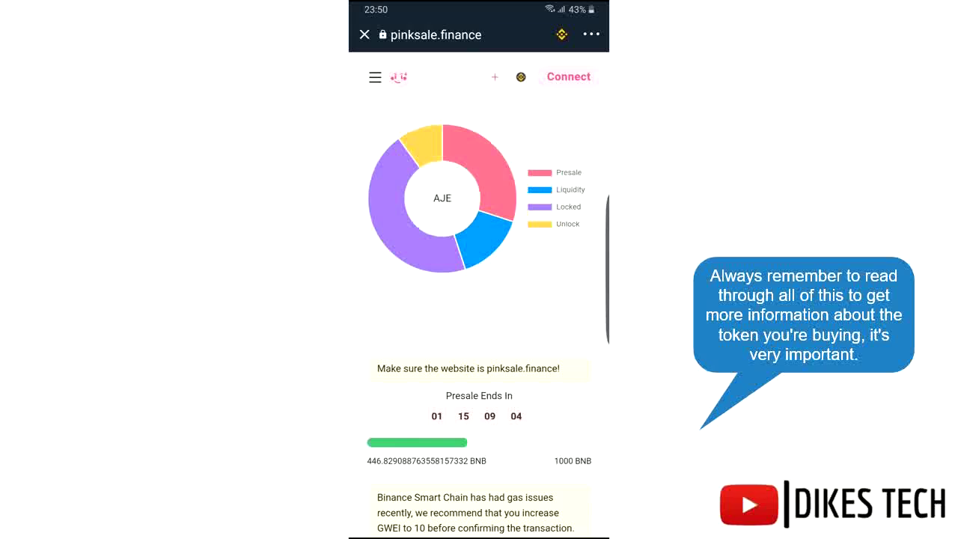
pyautogui.scroll(2, 479, 315)
pyautogui.scroll(3, 479, 314)
pyautogui.scroll(5, 479, 314)
pyautogui.scroll(2, 479, 314)
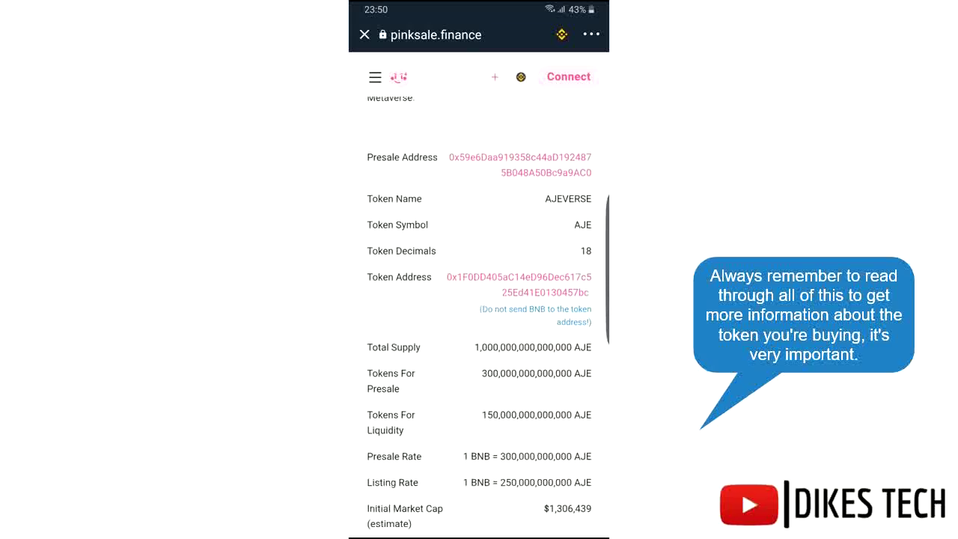
pyautogui.scroll(-3, 480, 314)
pyautogui.scroll(-1, 479, 315)
pyautogui.scroll(1, 479, 315)
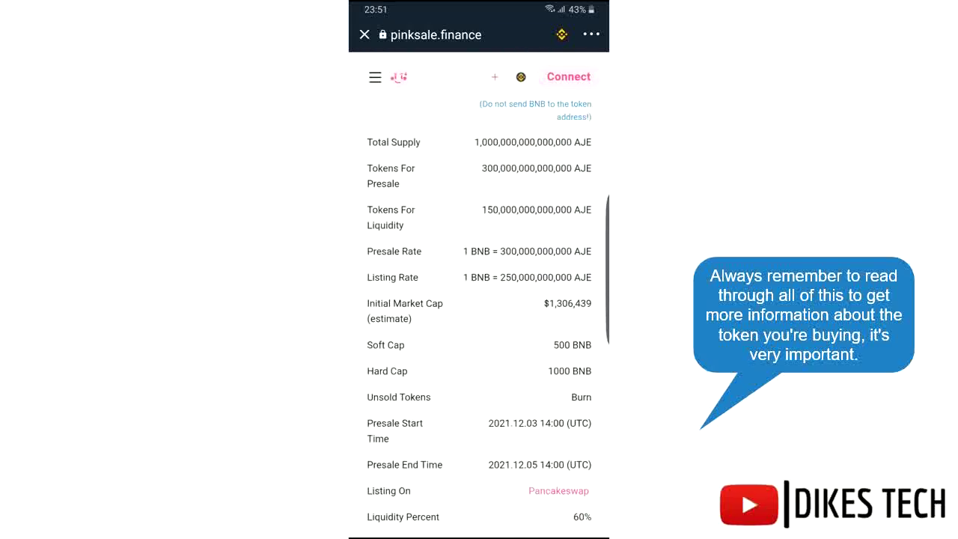
pyautogui.scroll(-1, 479, 315)
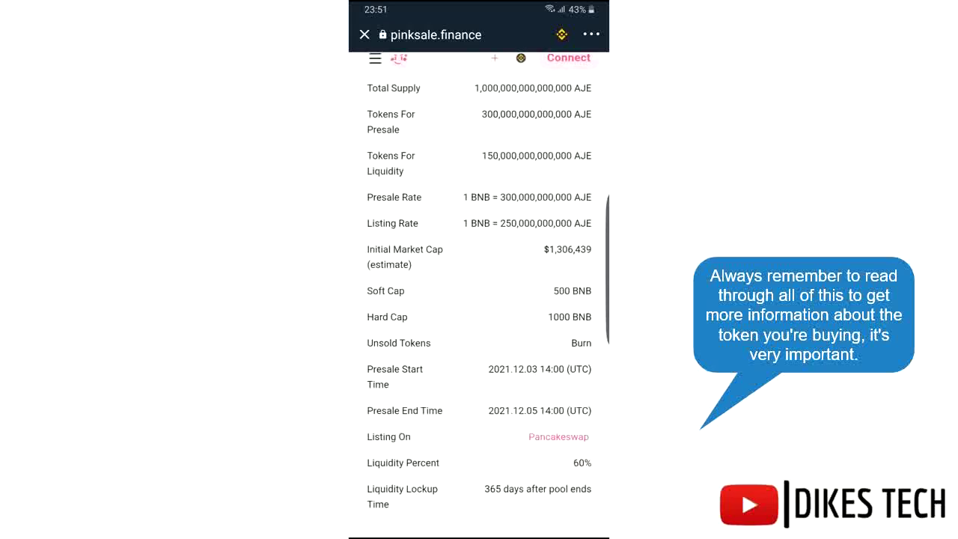
pyautogui.scroll(-1, 479, 314)
pyautogui.scroll(-1, 479, 315)
pyautogui.scroll(1, 479, 315)
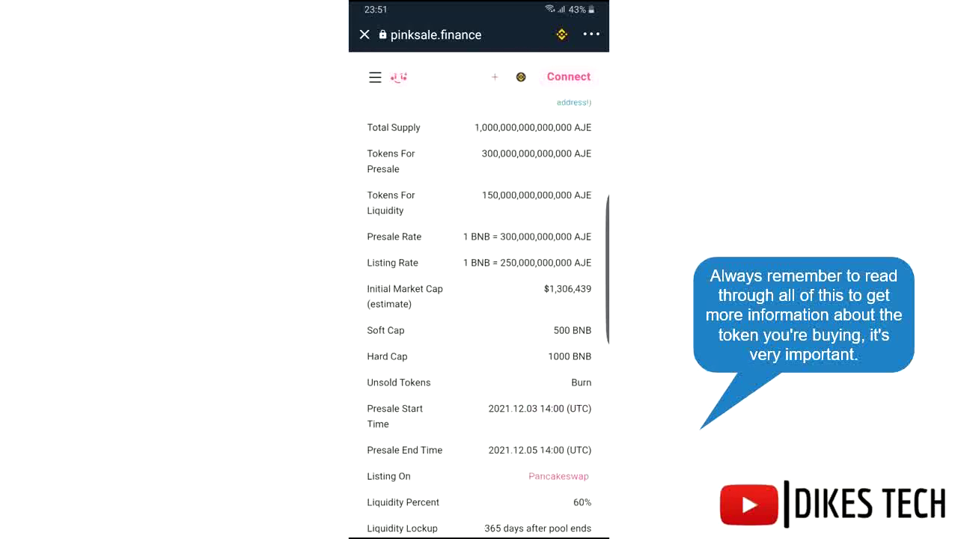
pyautogui.scroll(3, 479, 314)
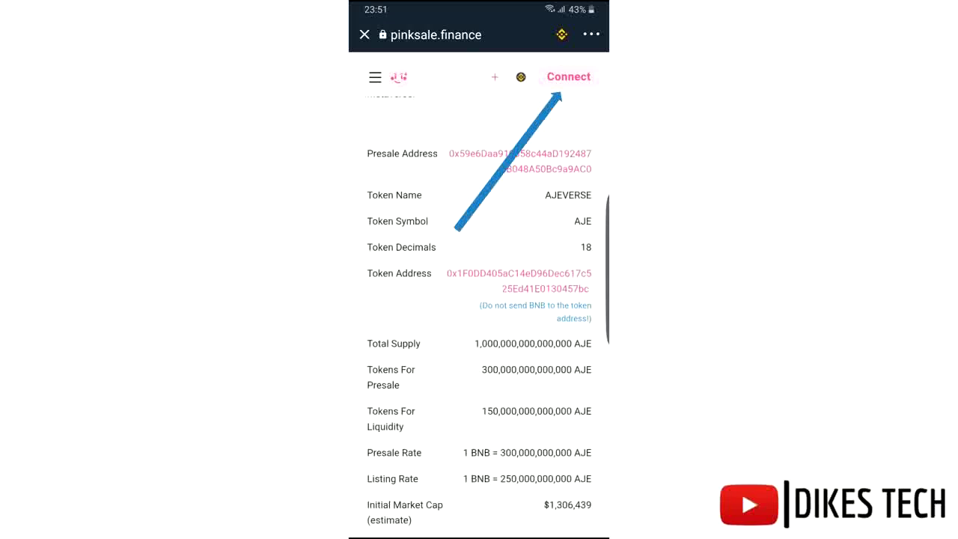
# Connect TrustWallet to PinkSale and bring the Amount/Buy section (max 5 BNB) into view
pyautogui.click(569, 76)
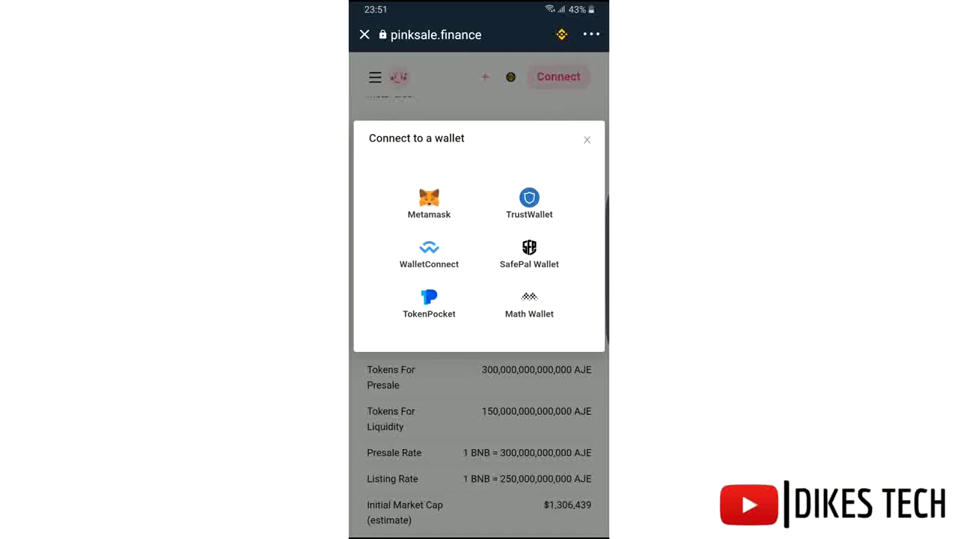
pyautogui.click(530, 202)
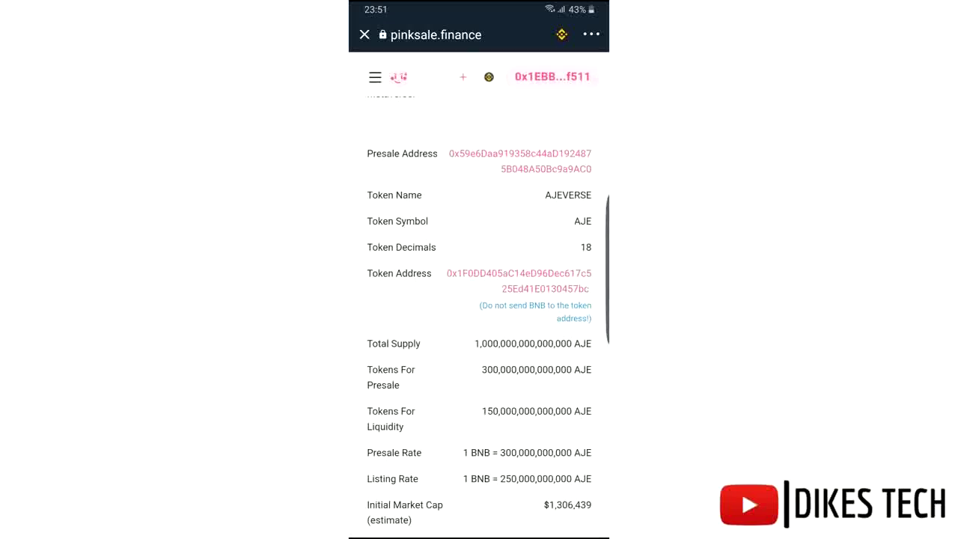
pyautogui.scroll(-10, 479, 300)
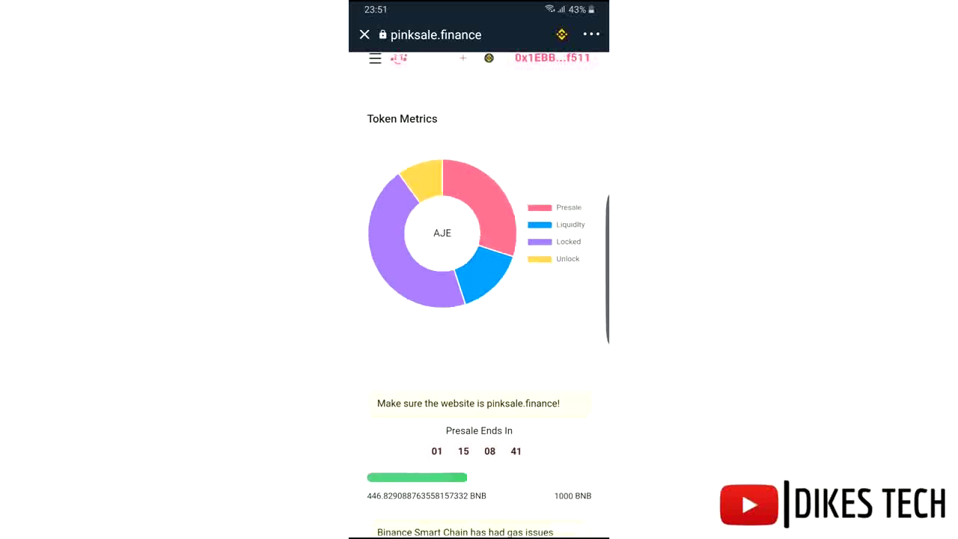
pyautogui.scroll(-2, 479, 300)
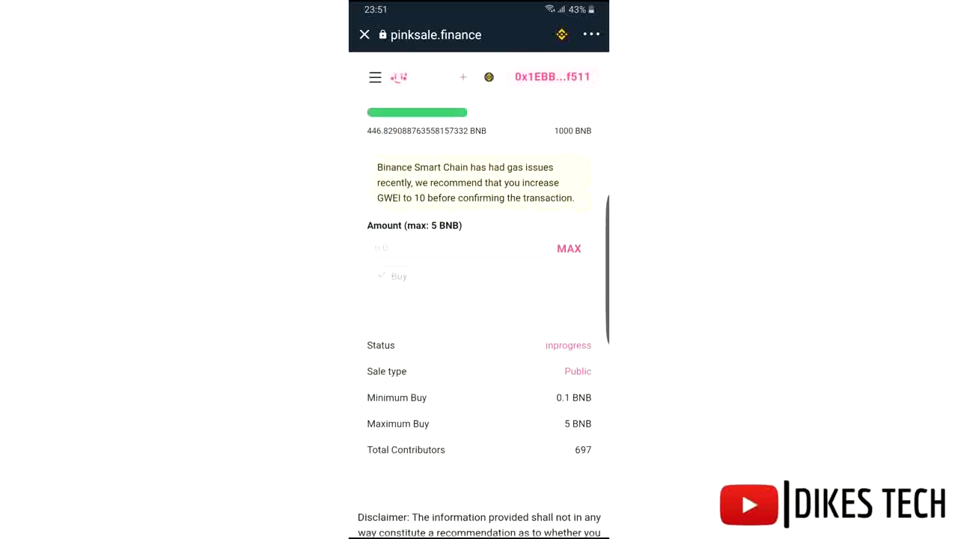
# Enter 0.10950406 BNB as the AJEVERSE presale contribution amount
pyautogui.click(450, 248)
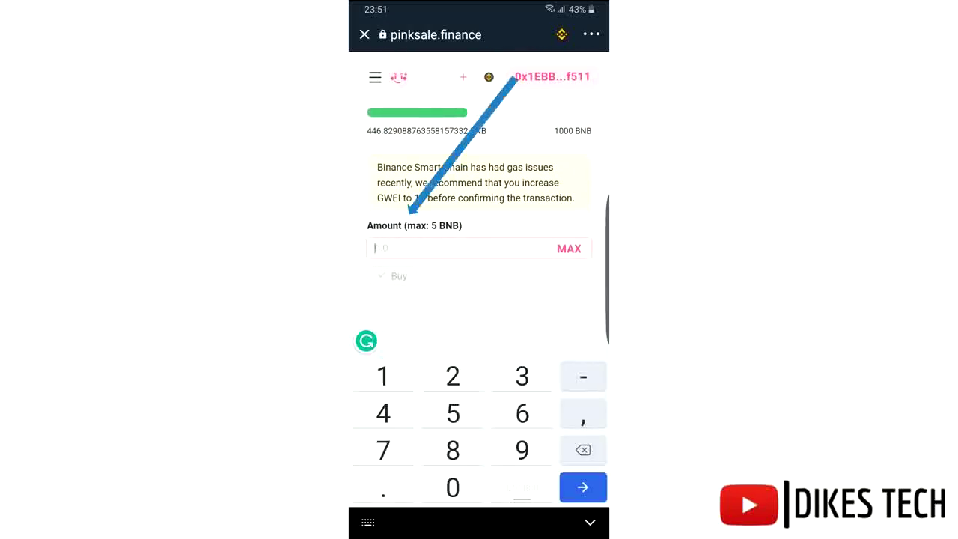
pyautogui.write('0')
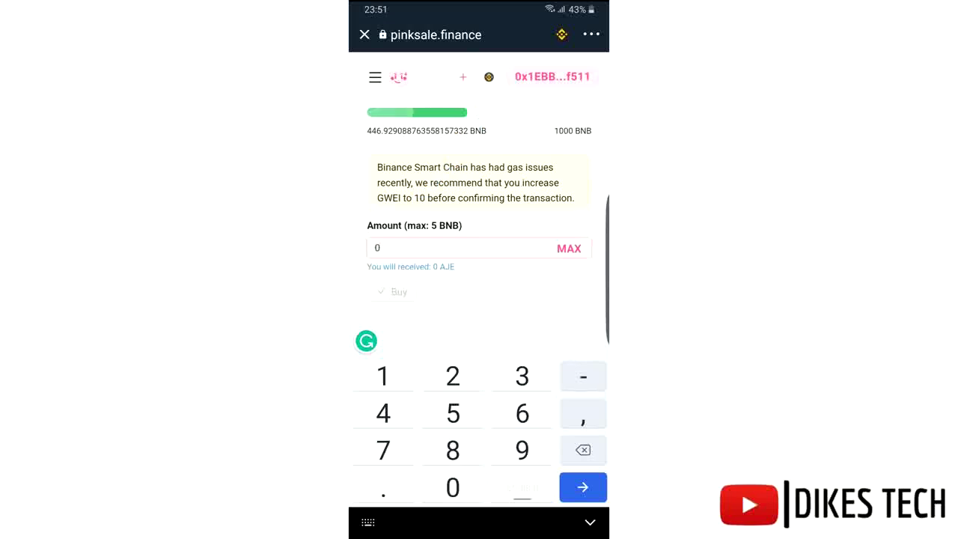
pyautogui.write('.10')
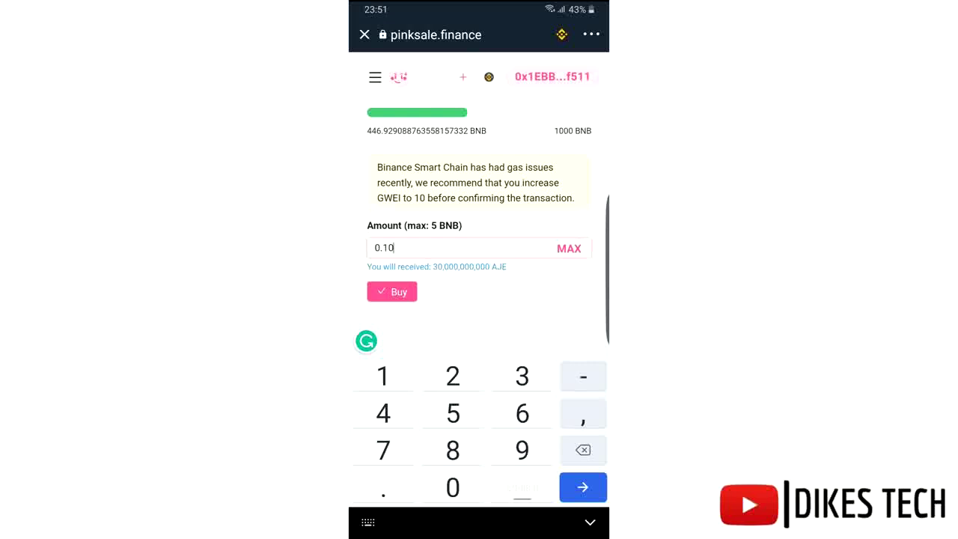
pyautogui.write('95')
pyautogui.write('0')
pyautogui.write('406')
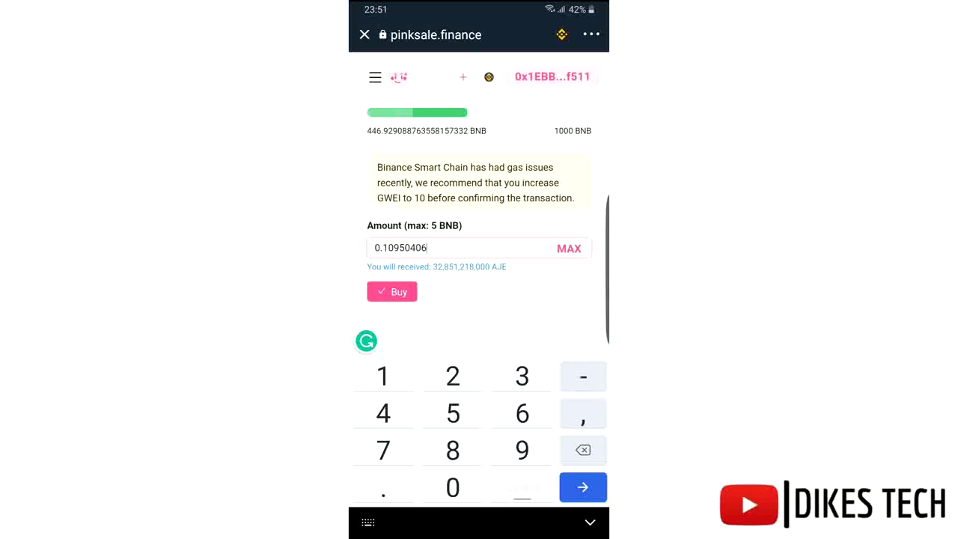
pyautogui.click(590, 522)
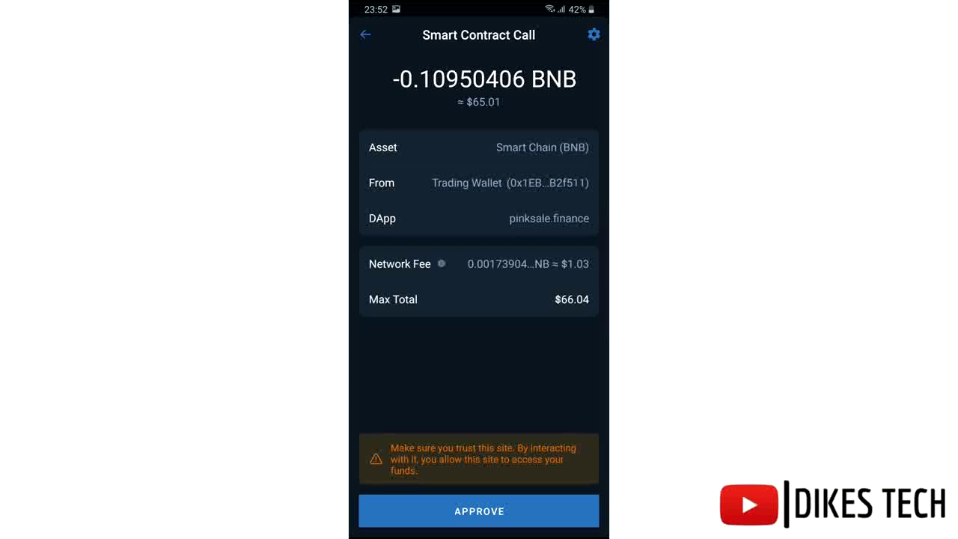
# Approve the 0.10950406 BNB smart contract call to complete the AJEVERSE purchase
pyautogui.click(479, 510)
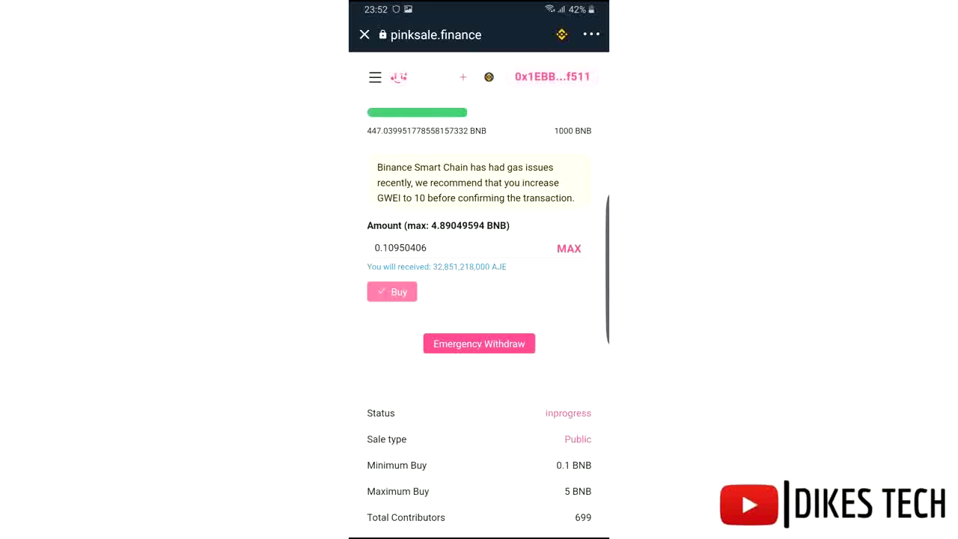
# Leave PinkSale, check the 0.038923 BNB Smart Chain balance, and return to DApps
pyautogui.press('Escape')
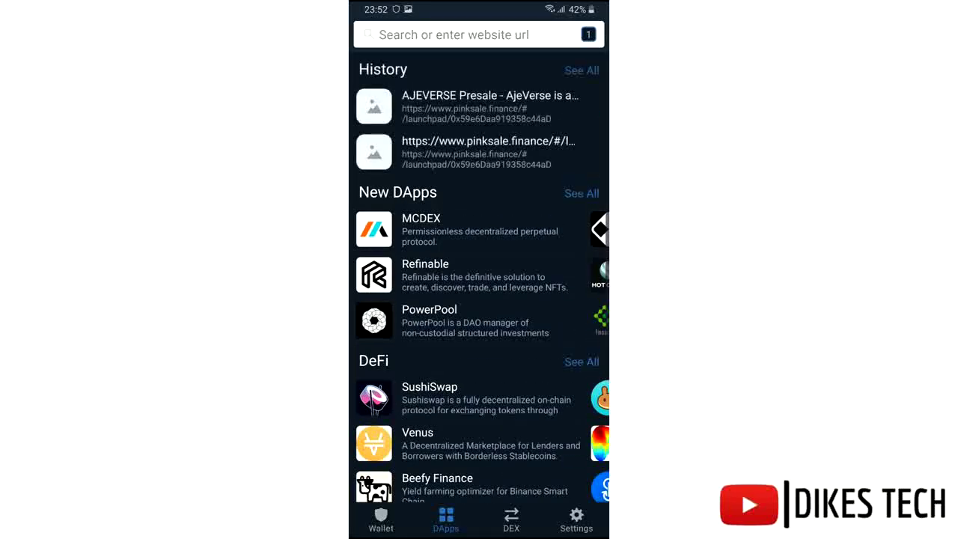
pyautogui.click(381, 521)
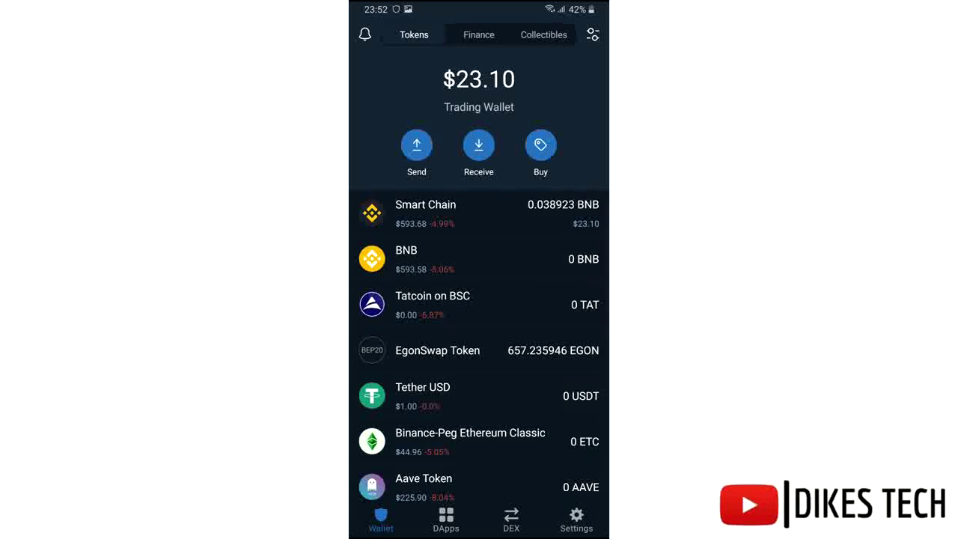
pyautogui.click(446, 520)
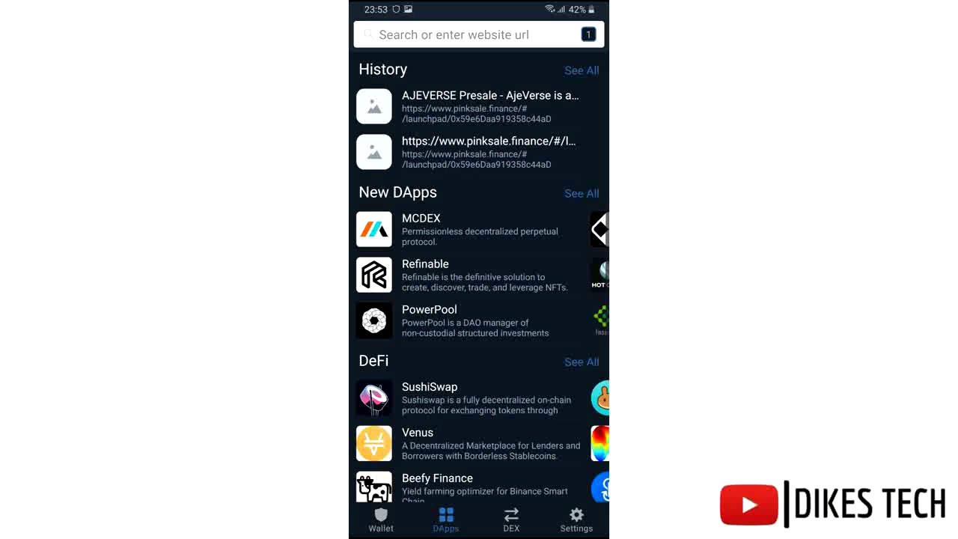
# Reopen the AJEVERSE presale from DApp history and scroll up to its Presale and Token Address rows
pyautogui.click(490, 107)
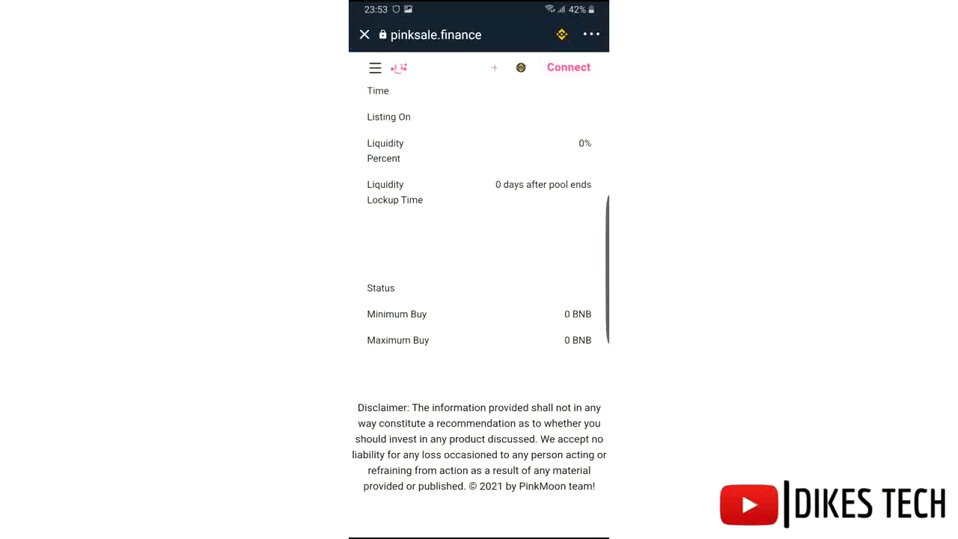
pyautogui.scroll(1, 479, 300)
pyautogui.scroll(2, 479, 299)
pyautogui.scroll(2, 479, 300)
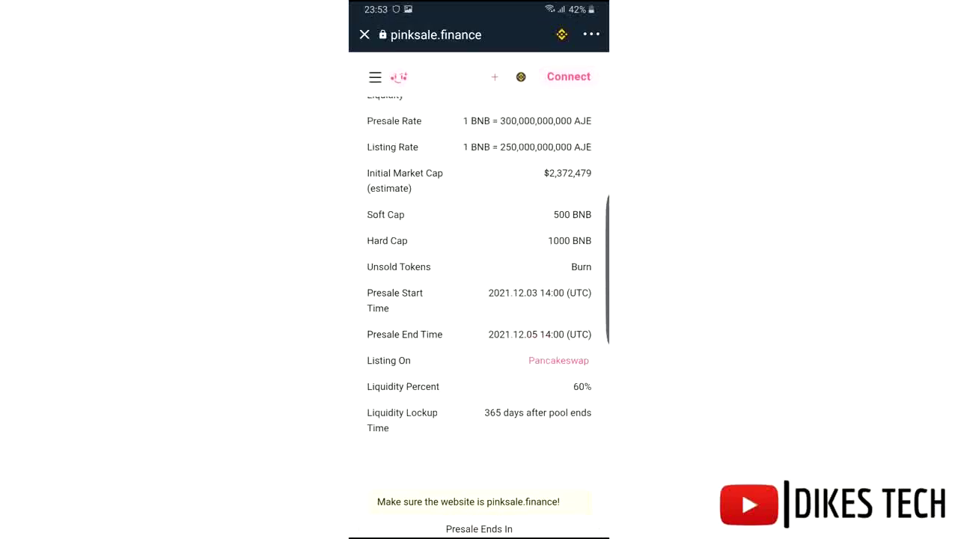
pyautogui.scroll(2, 479, 300)
pyautogui.scroll(1, 479, 314)
pyautogui.scroll(1, 479, 314)
pyautogui.scroll(2, 479, 314)
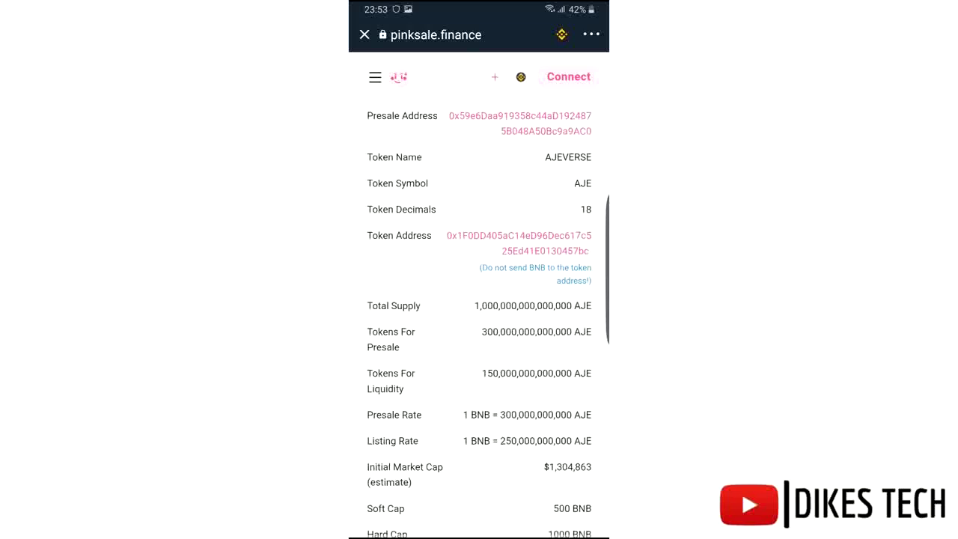
pyautogui.scroll(2, 479, 315)
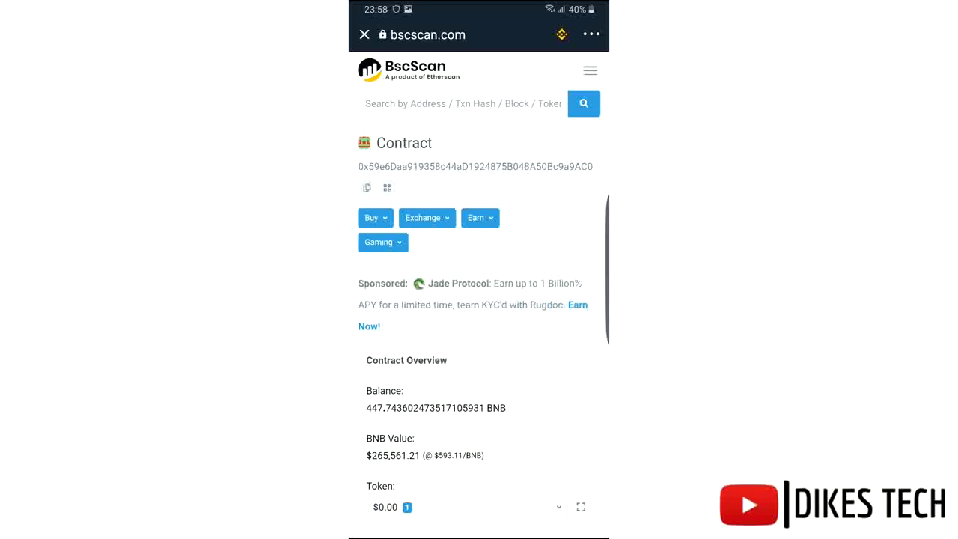
# Copy the AJEVERSE (AJE) contract address from its BscScan token page, then close BscScan
pyautogui.scroll(-3, 479, 300)
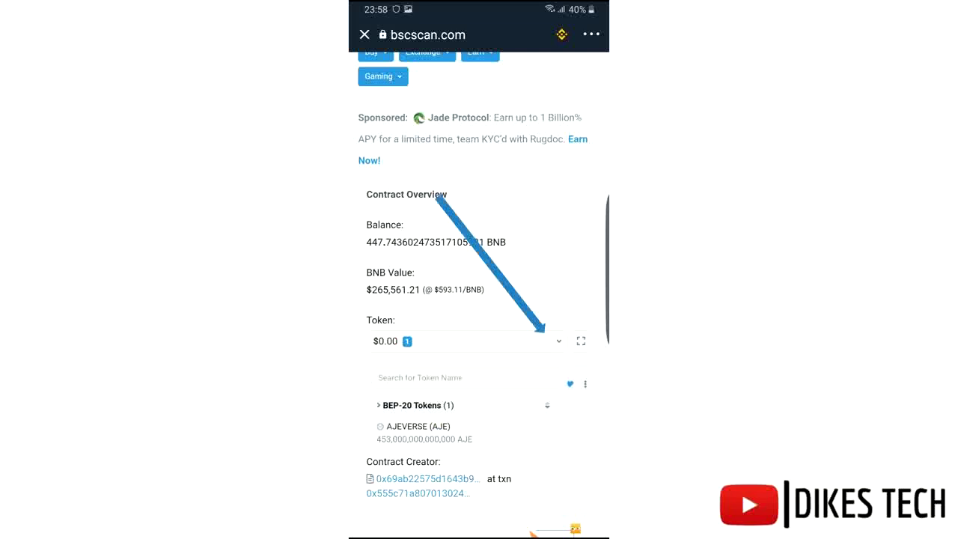
pyautogui.click(417, 426)
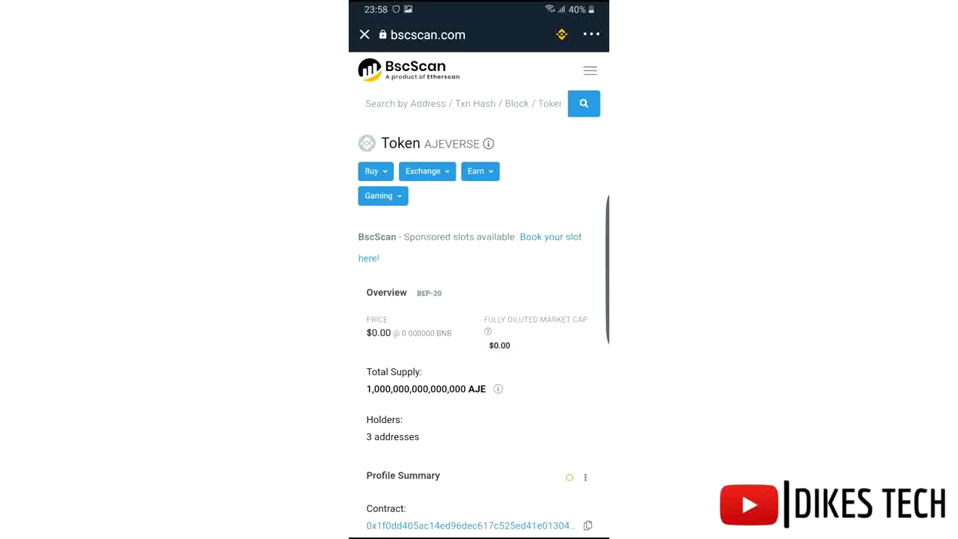
pyautogui.scroll(-5, 479, 299)
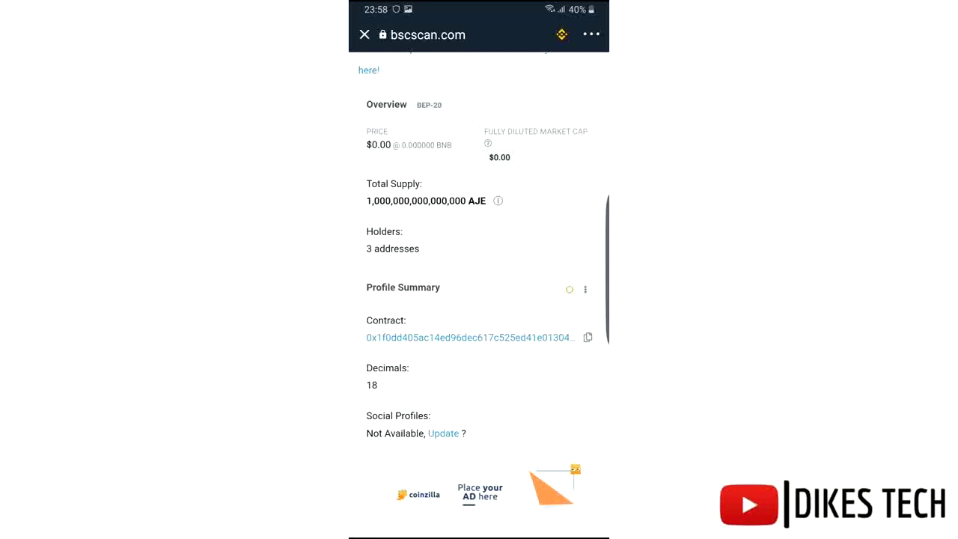
pyautogui.click(588, 337)
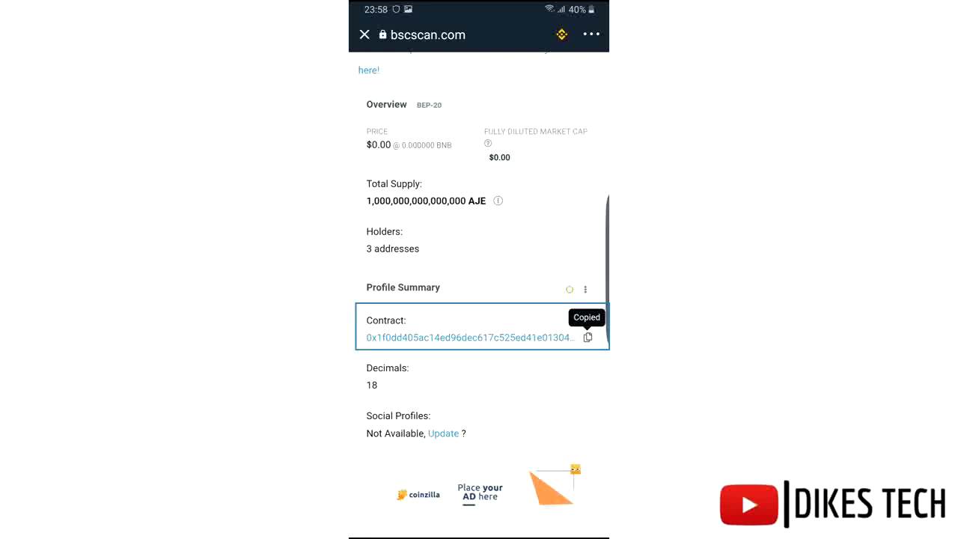
pyautogui.click(365, 34)
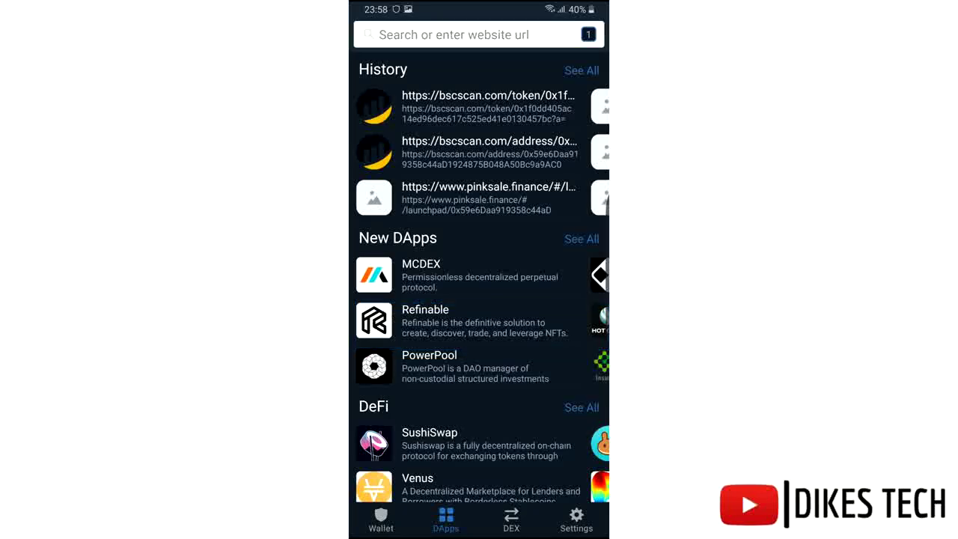
# Paste the AJE contract address into the wallet's token search, which finds no assets
pyautogui.click(381, 520)
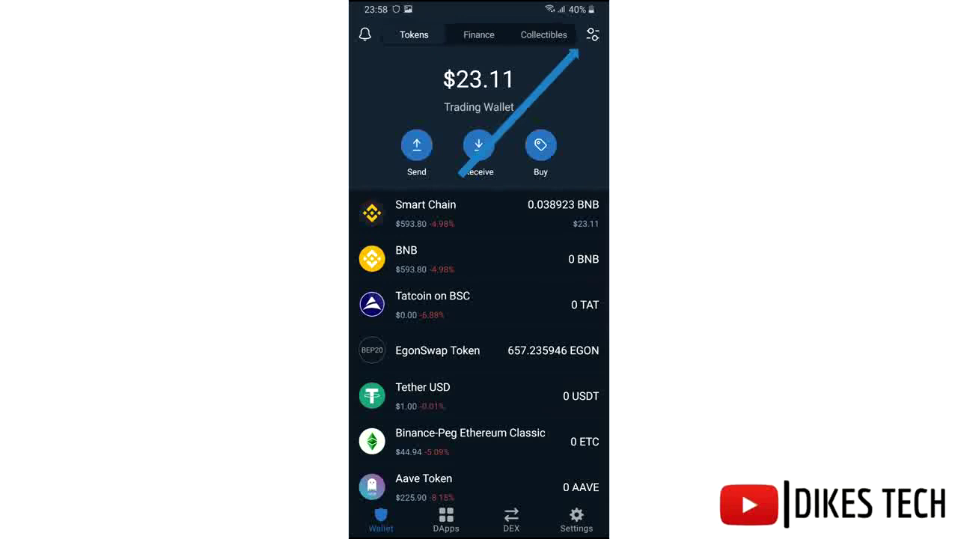
pyautogui.click(593, 34)
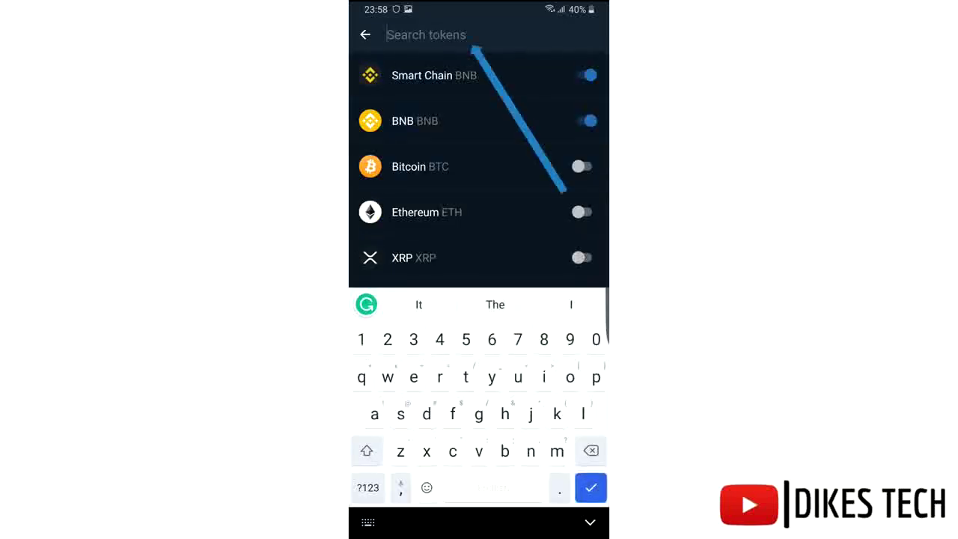
pyautogui.click(387, 34)
pyautogui.click(380, 77)
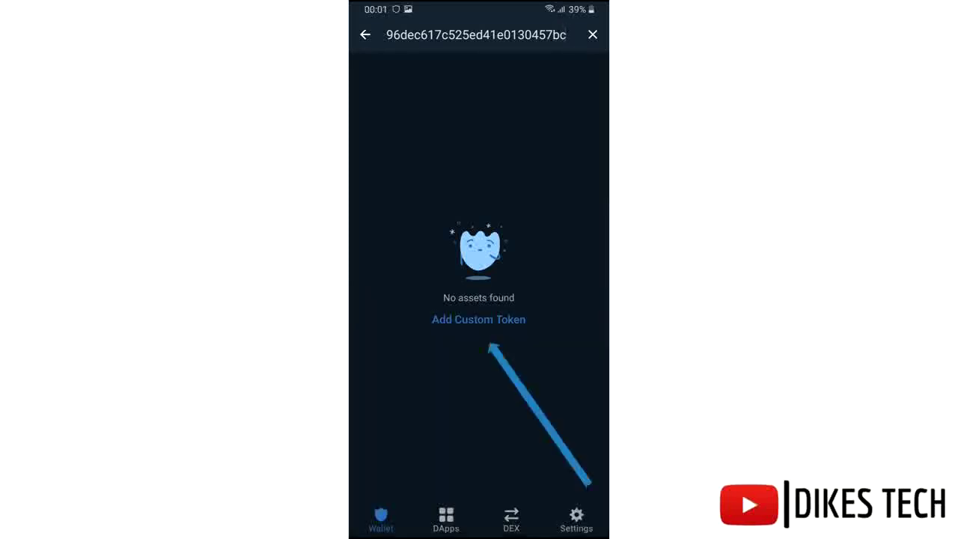
# Start a custom token on Smart Chain and paste the Ajeverse contract address
pyautogui.click(479, 319)
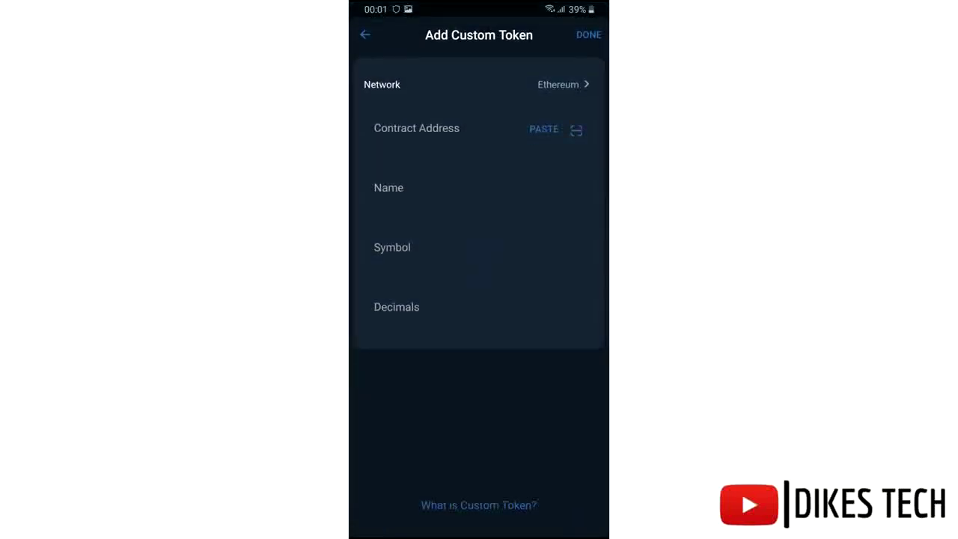
pyautogui.click(560, 84)
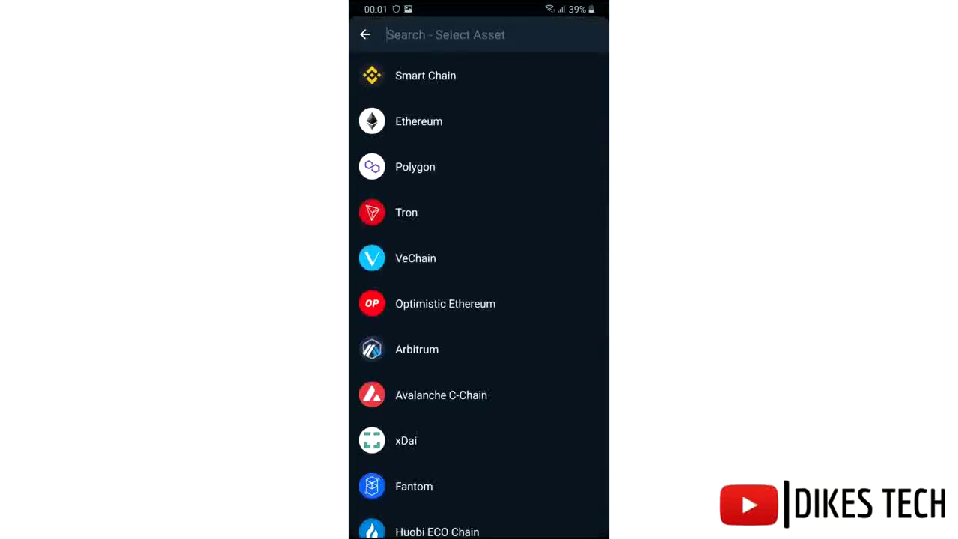
pyautogui.click(426, 76)
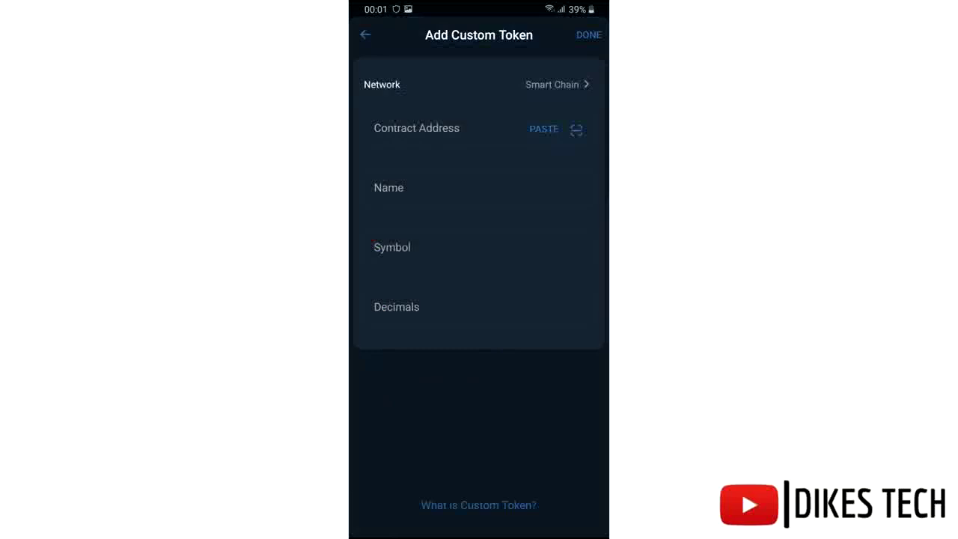
pyautogui.click(544, 128)
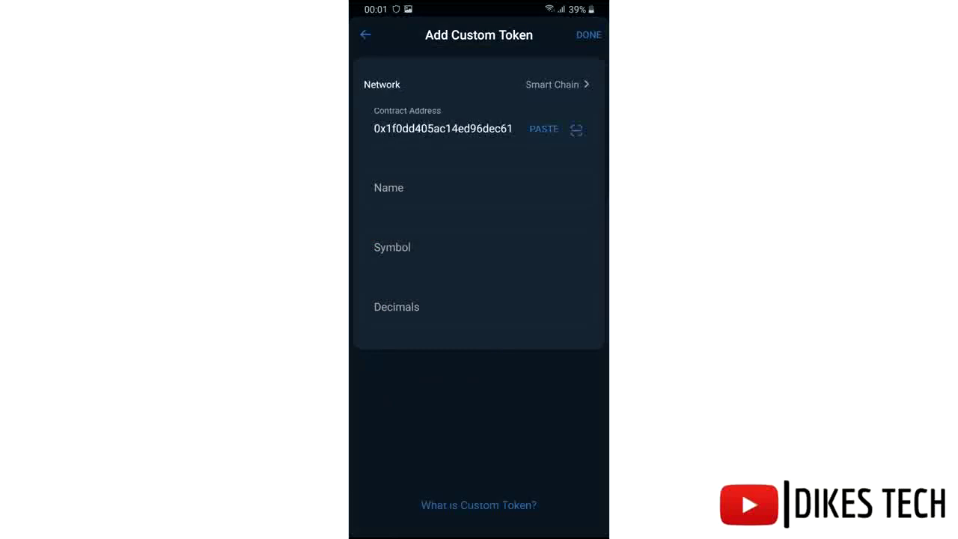
# Enter name Ajeverse, symbol AJE and 18 decimals, then save the token
pyautogui.click(388, 187)
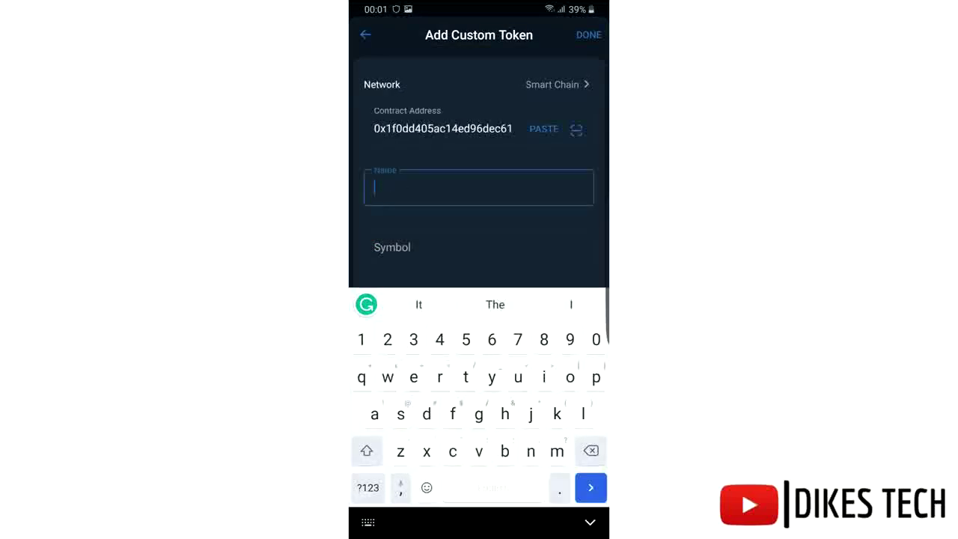
pyautogui.write('Ajeve')
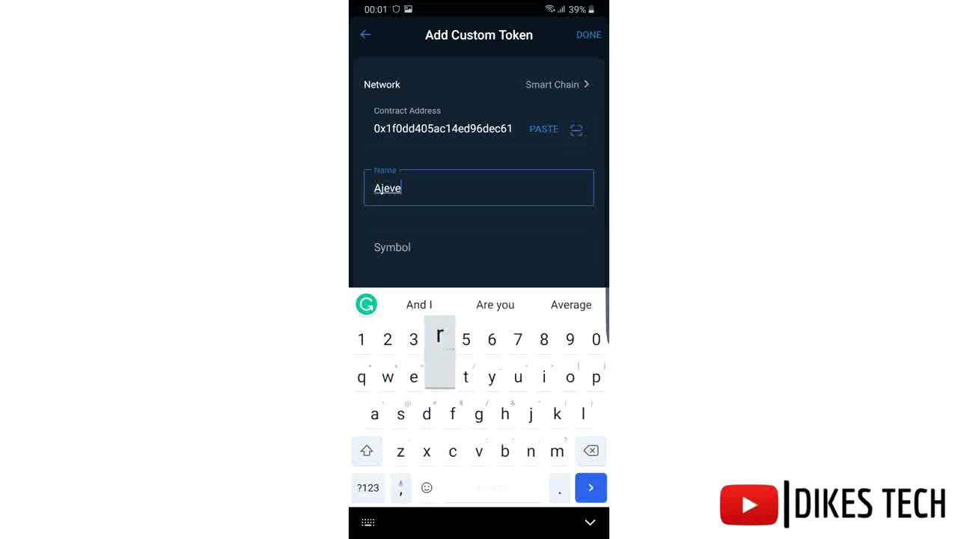
pyautogui.write('rse')
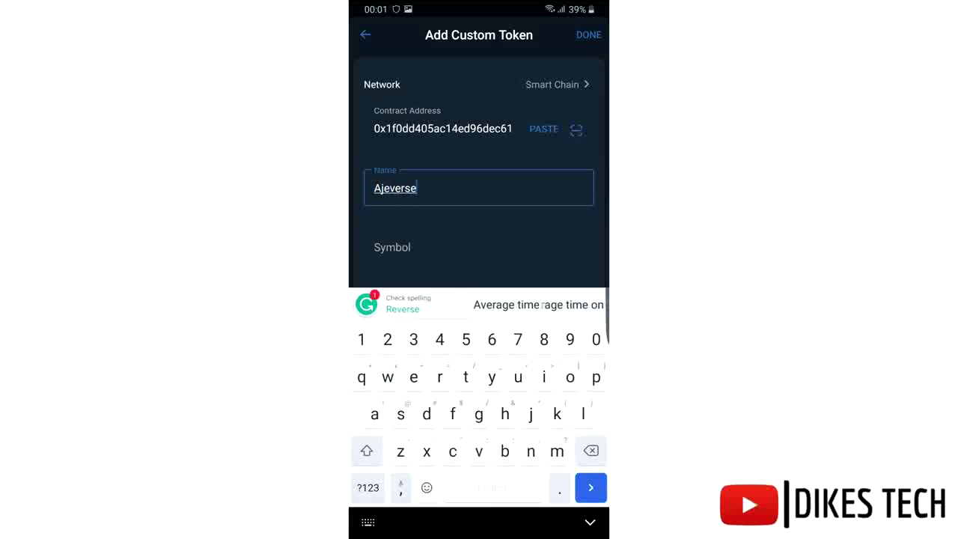
pyautogui.press('Tab')
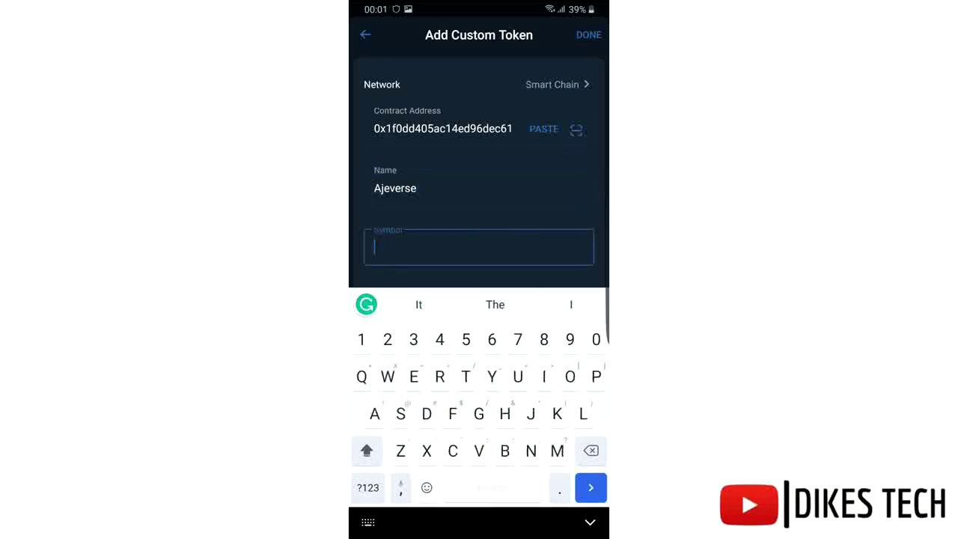
pyautogui.write('AJE')
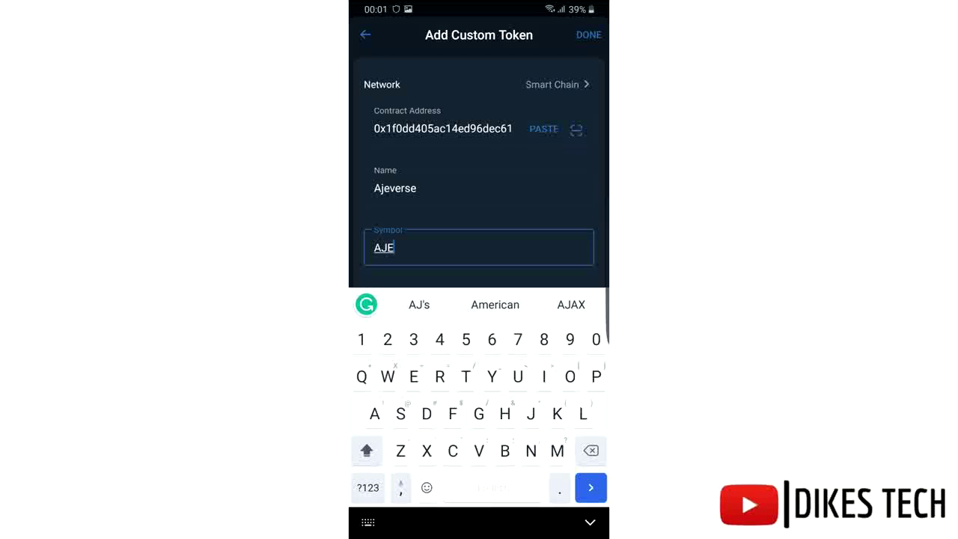
pyautogui.press('Escape')
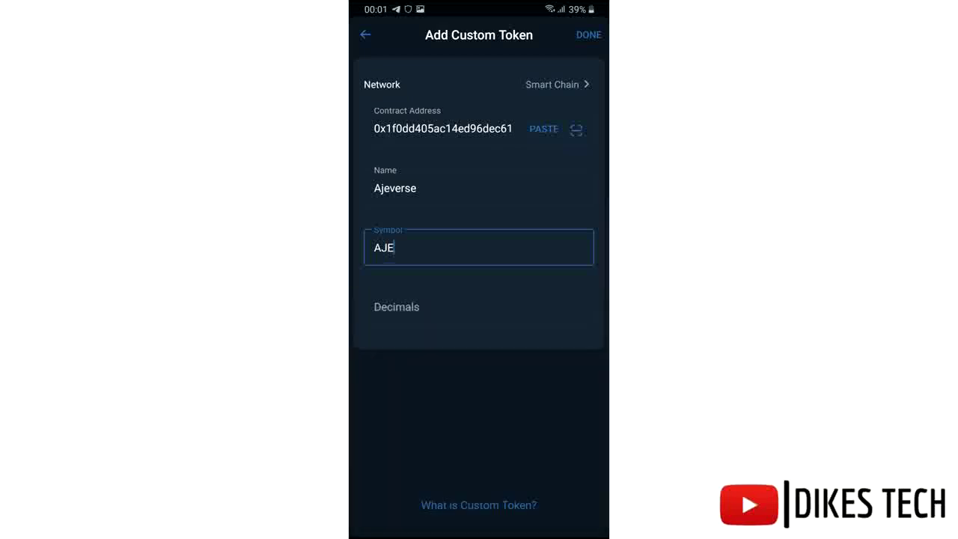
pyautogui.click(397, 307)
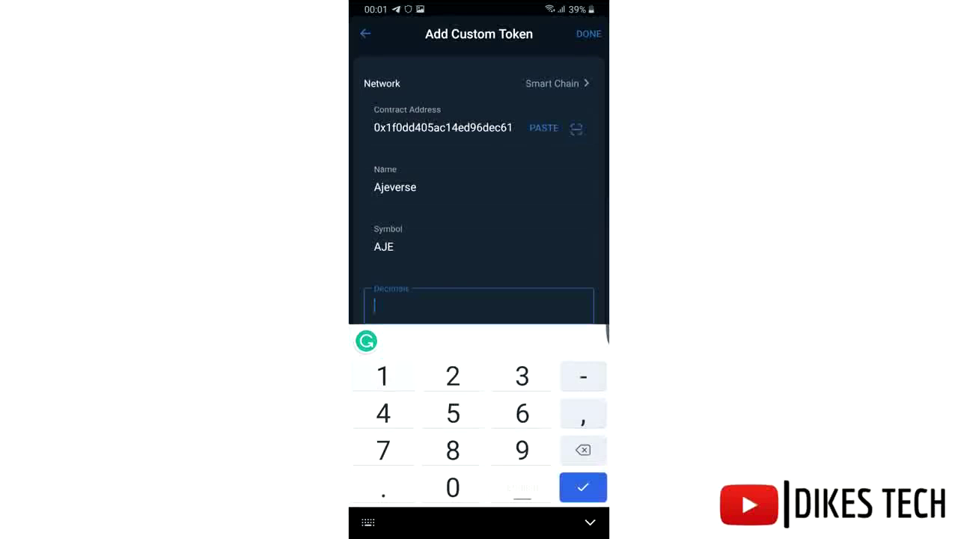
pyautogui.write('18')
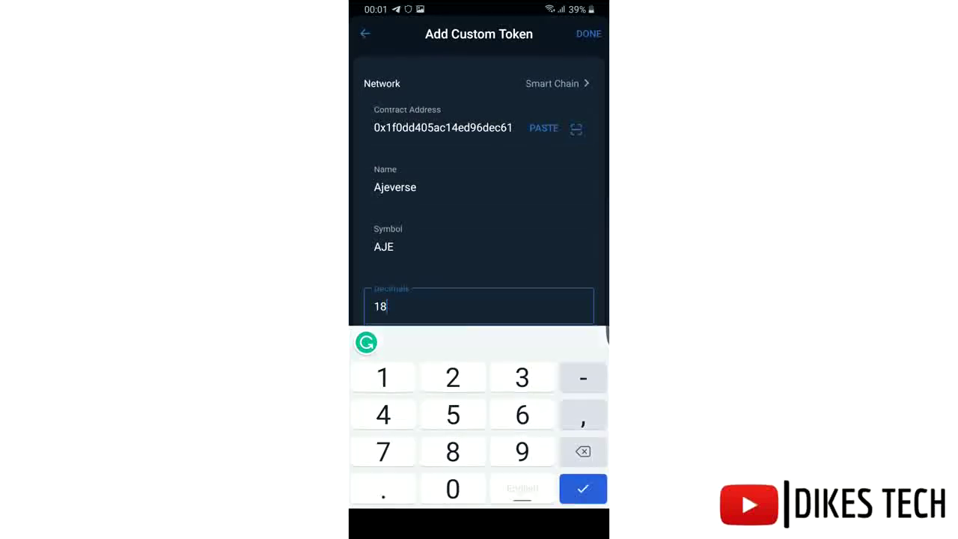
pyautogui.press('Return')
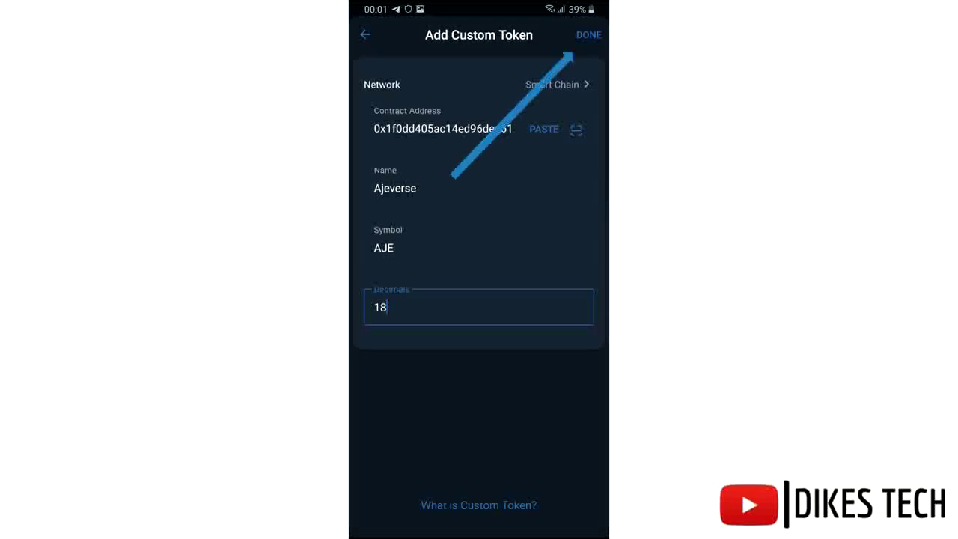
pyautogui.click(589, 34)
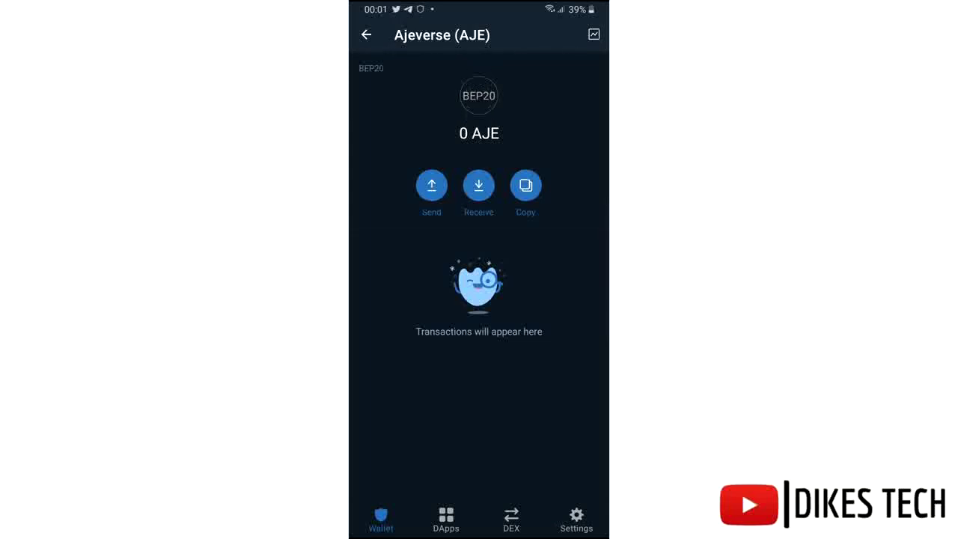
# Check the wallet token list and Ajeverse's page, confirming Ajeverse shows a 0 AJE balance
pyautogui.click(366, 35)
pyautogui.scroll(-3, 479, 299)
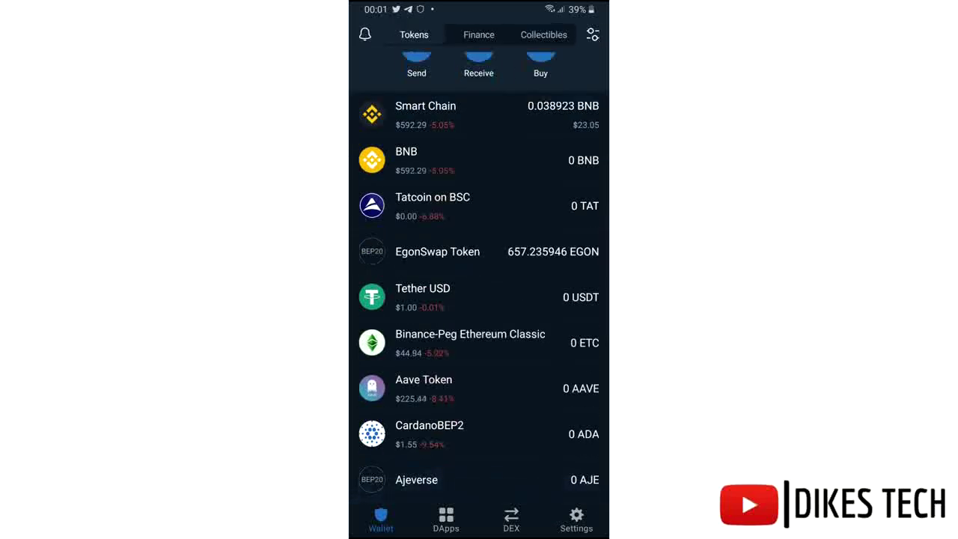
pyautogui.click(449, 480)
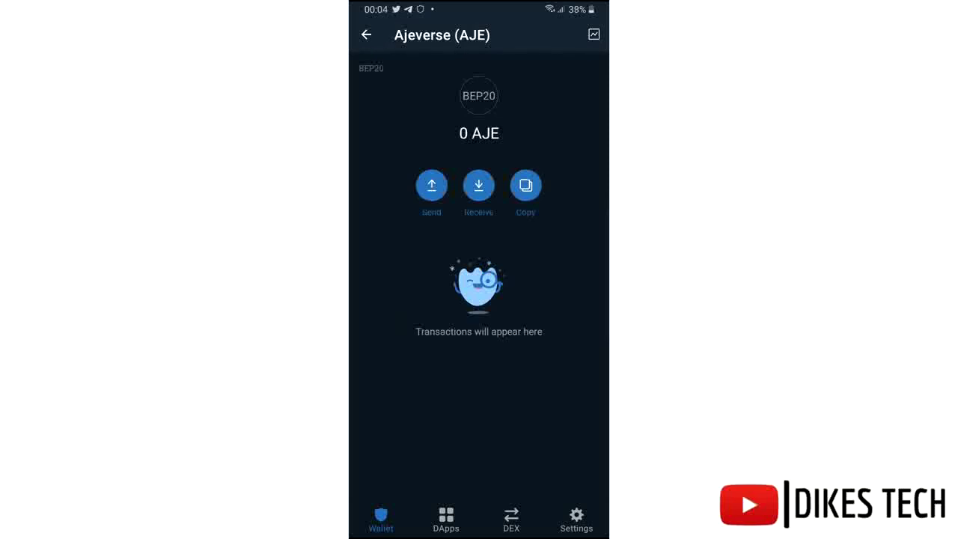
pyautogui.click(366, 34)
pyautogui.scroll(2, 479, 300)
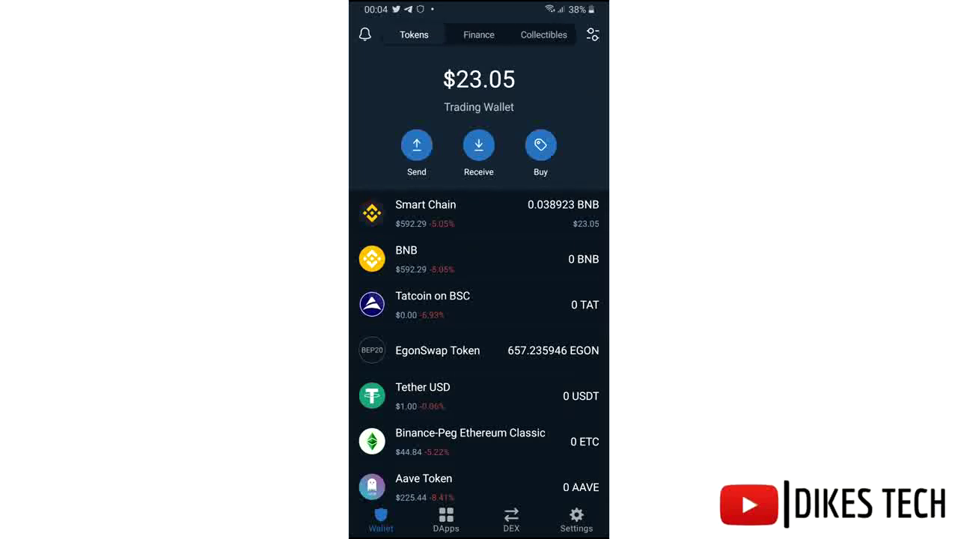
pyautogui.scroll(-2, 479, 300)
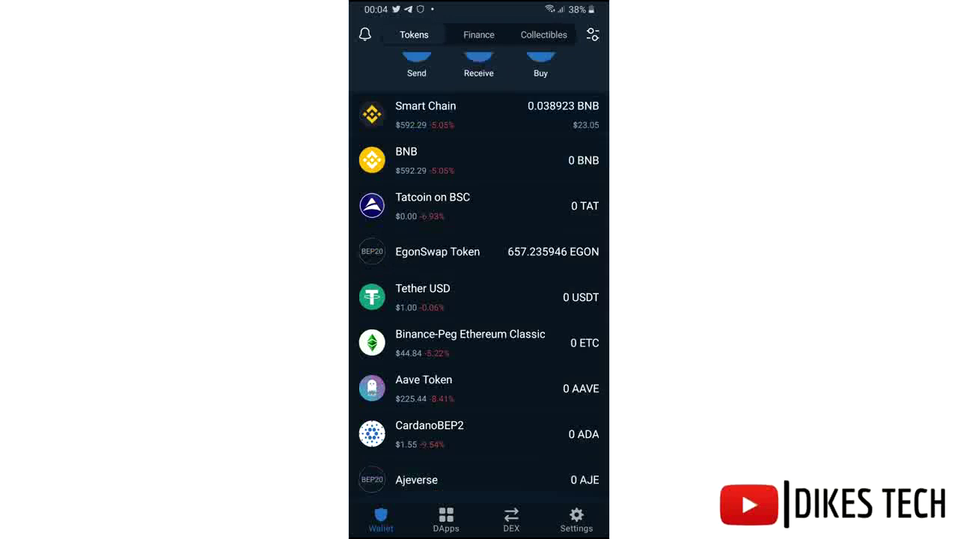